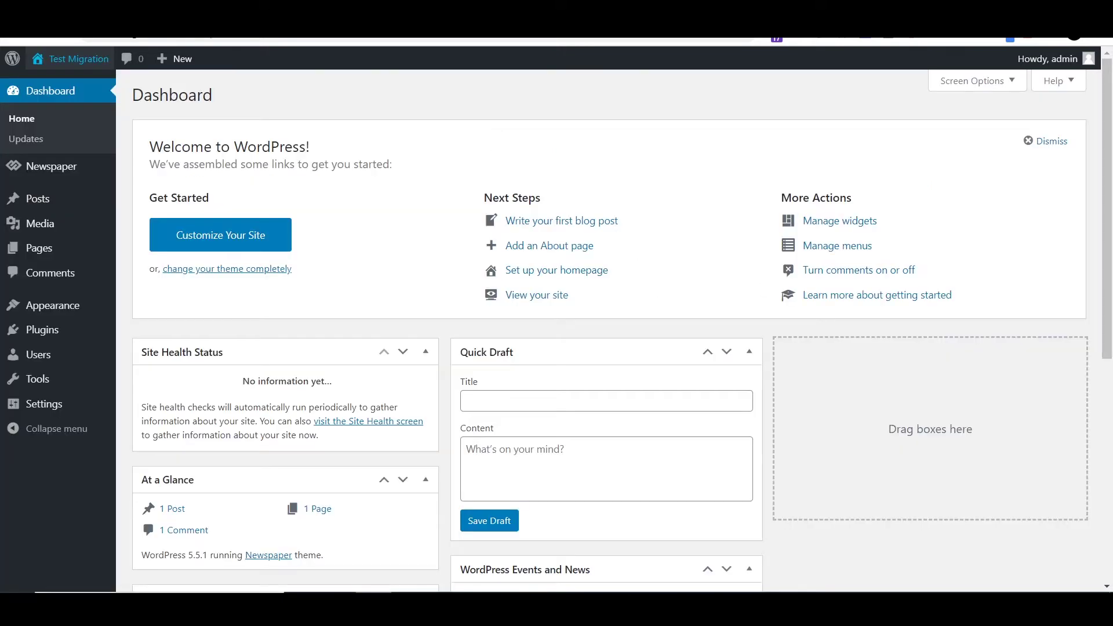
Find the All-in-One WP Migration plugin by ServMask in the plugin directory, install it and activate it
{"action": "mouse_move", "coordinate": [40, 330]}
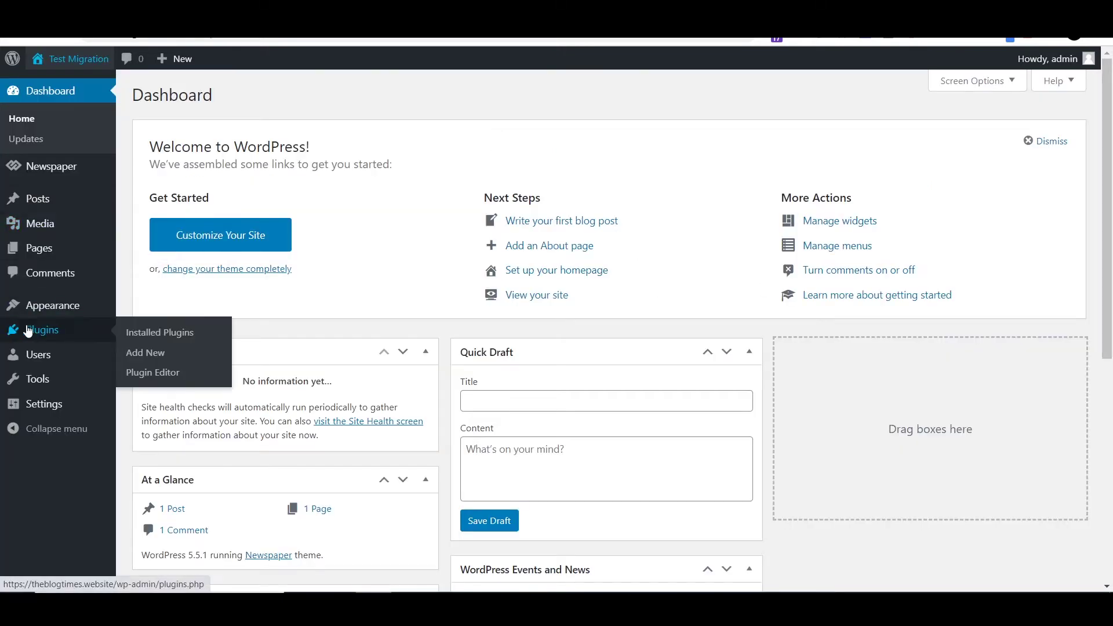
{"action": "left_click", "coordinate": [141, 361]}
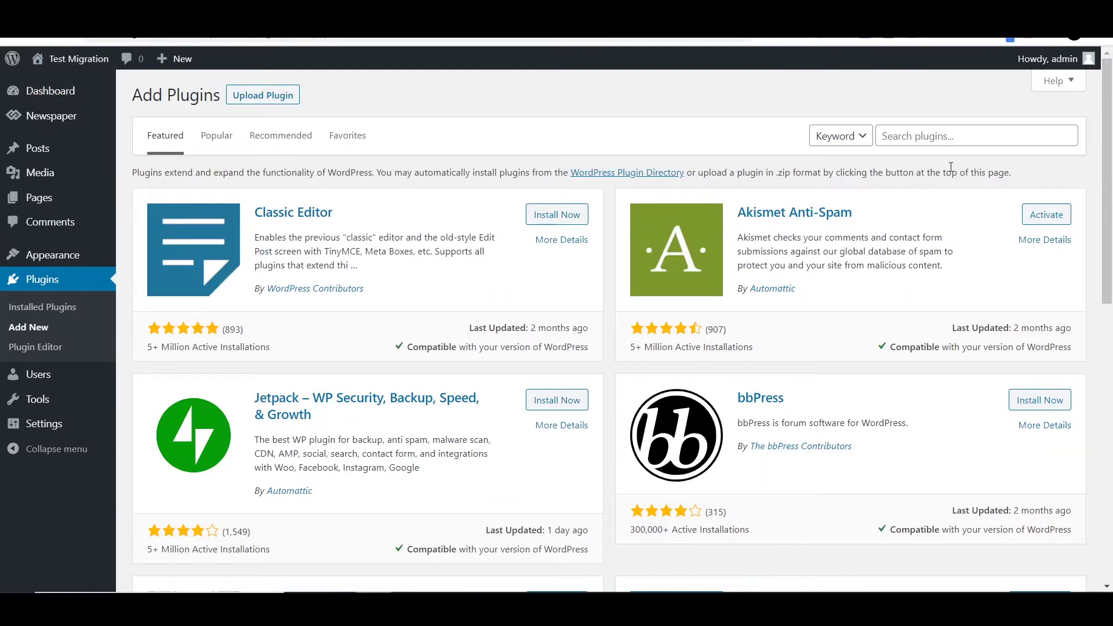
{"action": "left_click", "coordinate": [986, 136]}
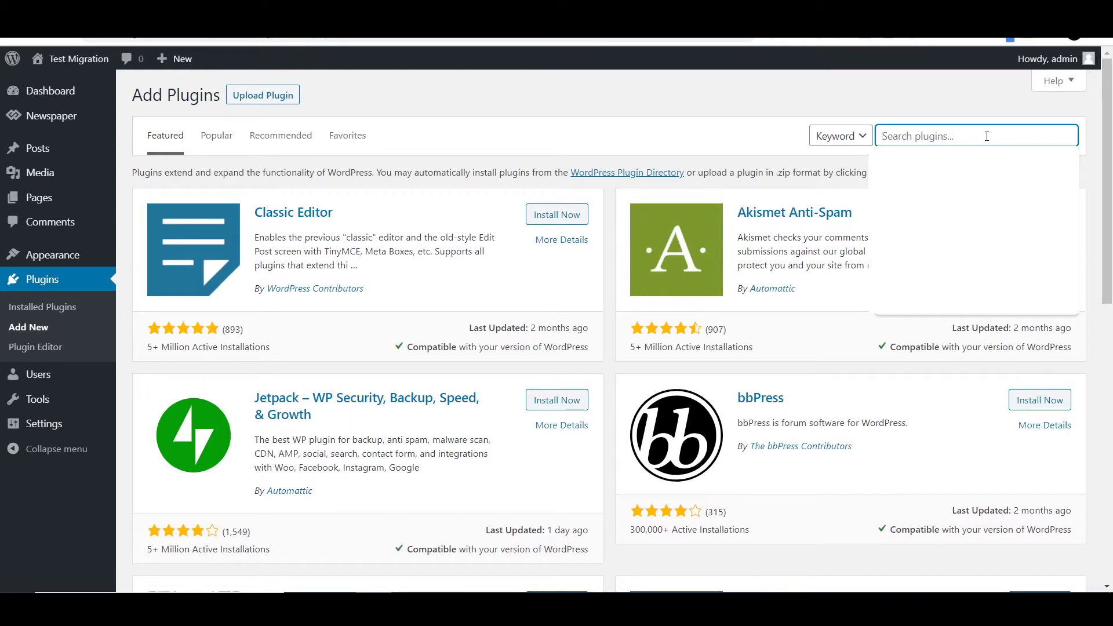
{"action": "type", "text": "all in one wp migrati"}
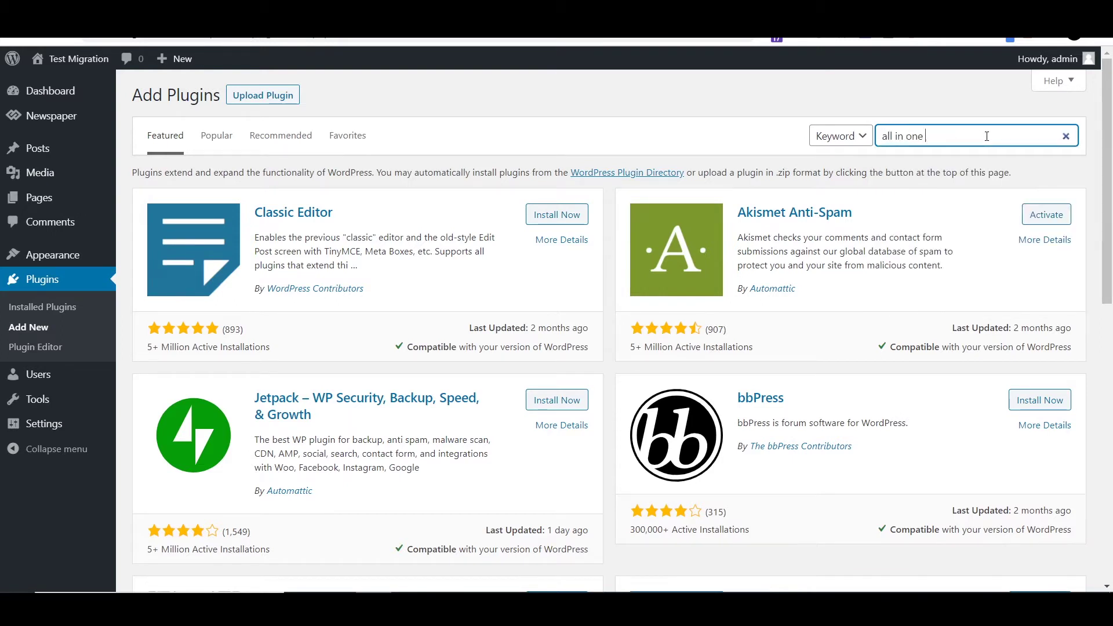
{"action": "type", "text": "on"}
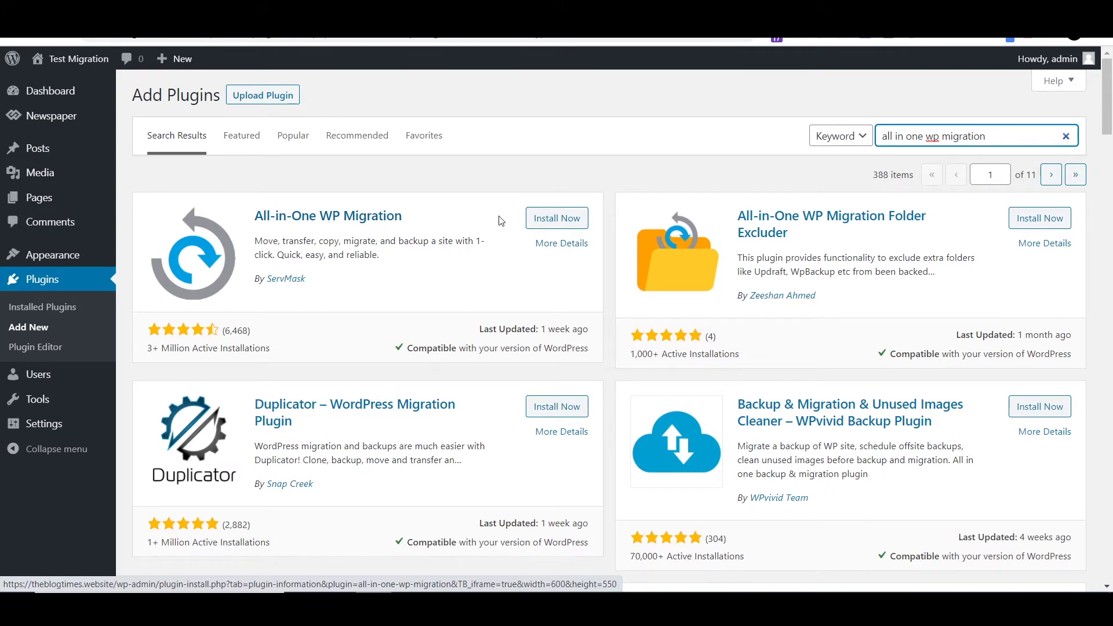
{"action": "left_click", "coordinate": [536, 223]}
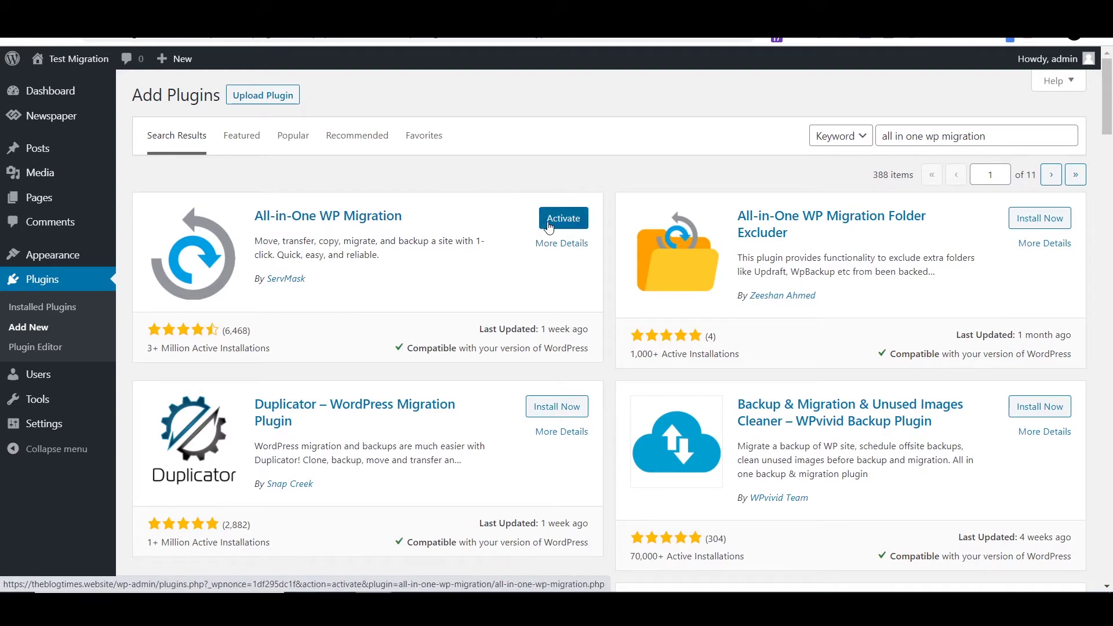
{"action": "left_click", "coordinate": [549, 226]}
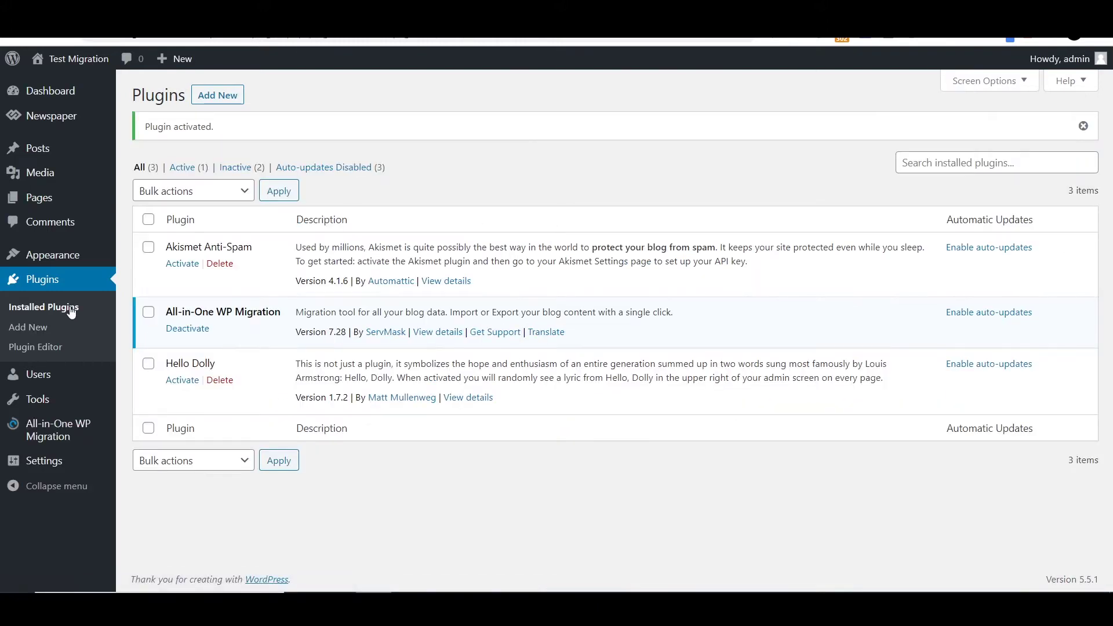
Export the site to a file with All-in-One WP Migration and download the generated backup
{"action": "mouse_move", "coordinate": [25, 428]}
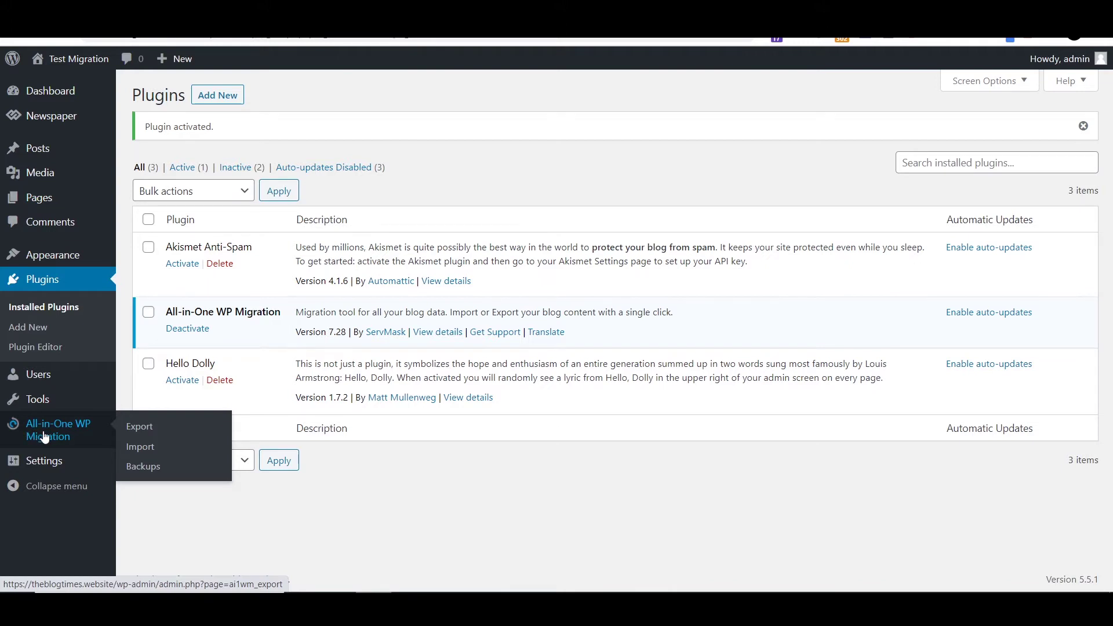
{"action": "left_click", "coordinate": [143, 428]}
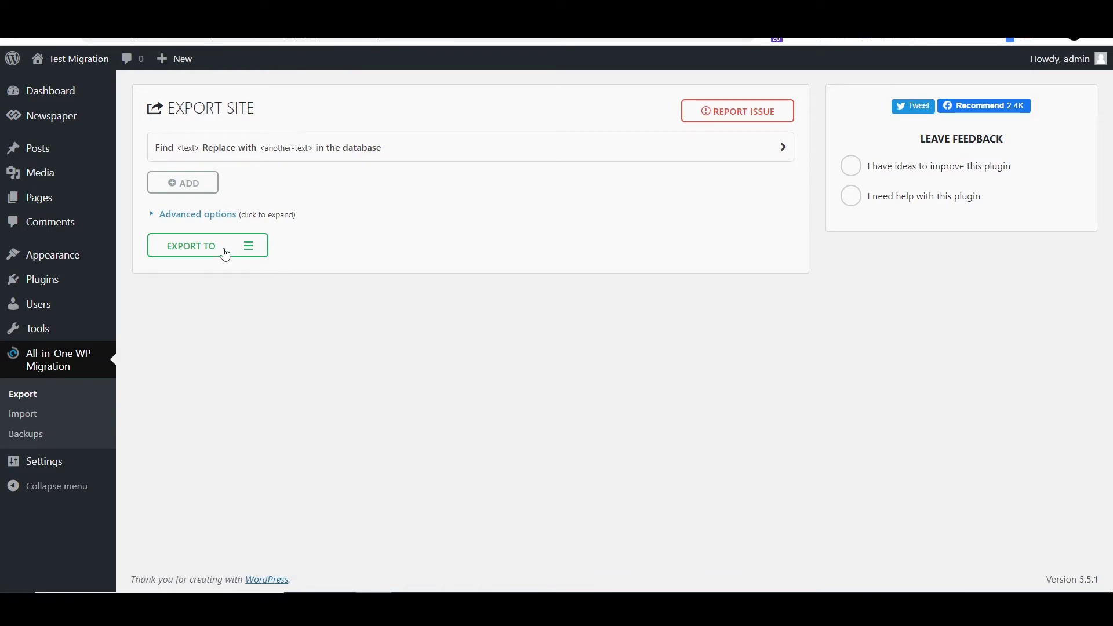
{"action": "left_click", "coordinate": [225, 255]}
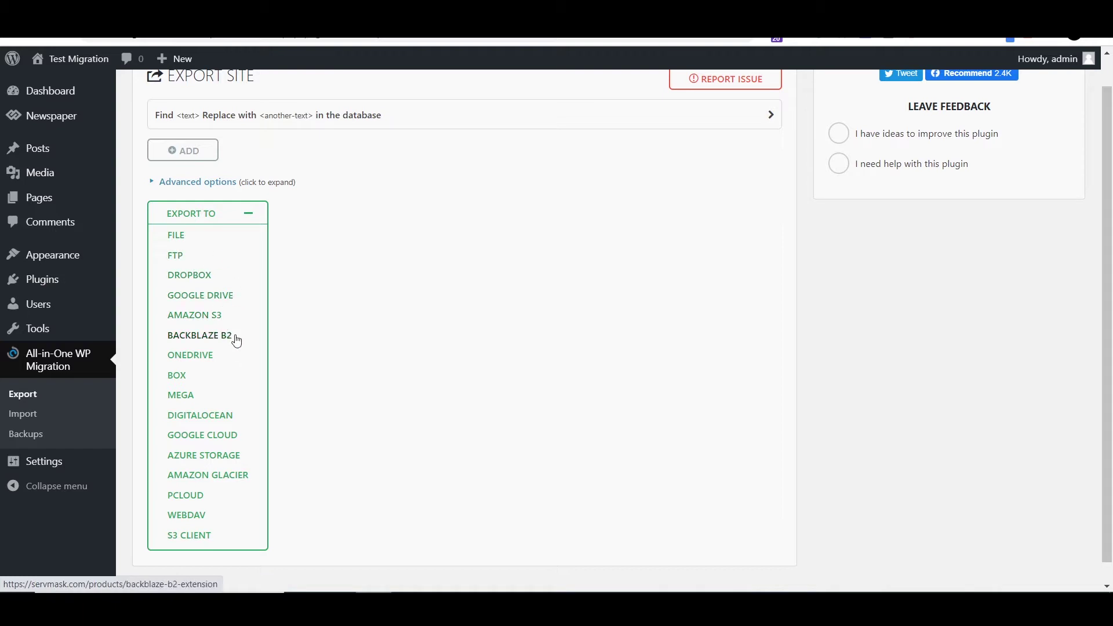
{"action": "left_click", "coordinate": [187, 233]}
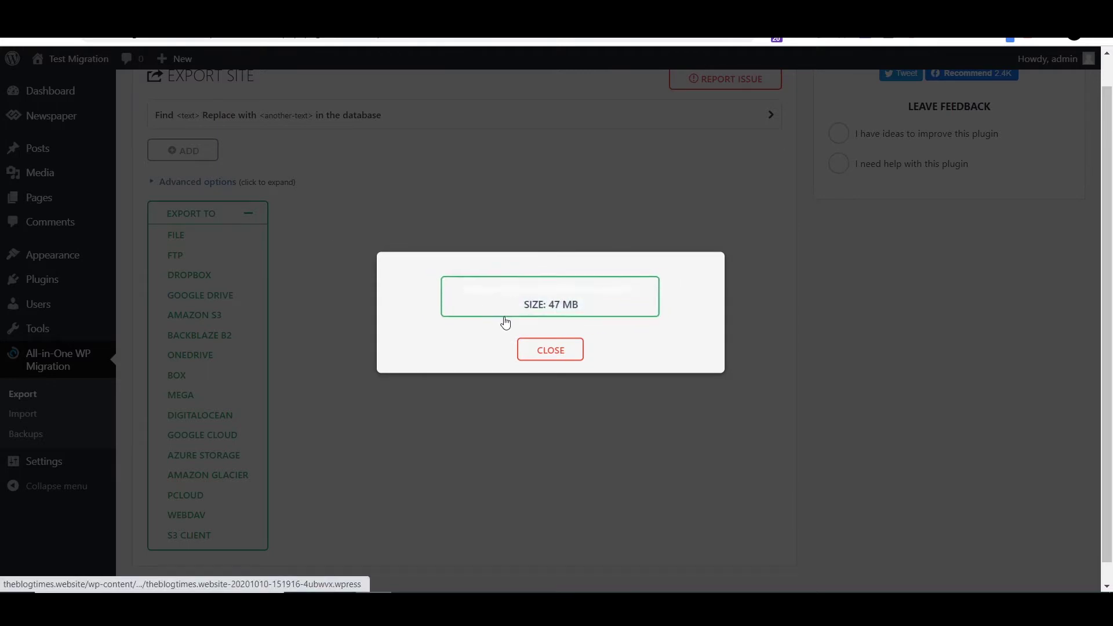
{"action": "left_click", "coordinate": [564, 318]}
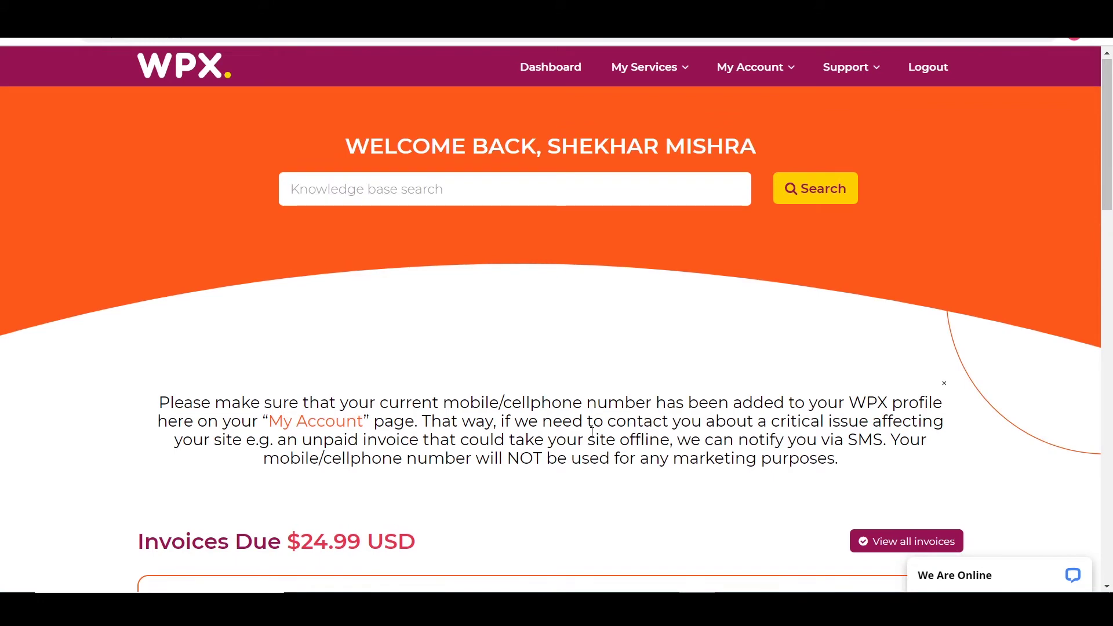
Switch to the WPX client area and open the websites and SSL page of the afterblogging.com hosting service
{"action": "scroll", "coordinate": [592, 432], "scroll_direction": "down", "scroll_amount": 4}
{"action": "scroll", "coordinate": [591, 437], "scroll_direction": "up", "scroll_amount": 1}
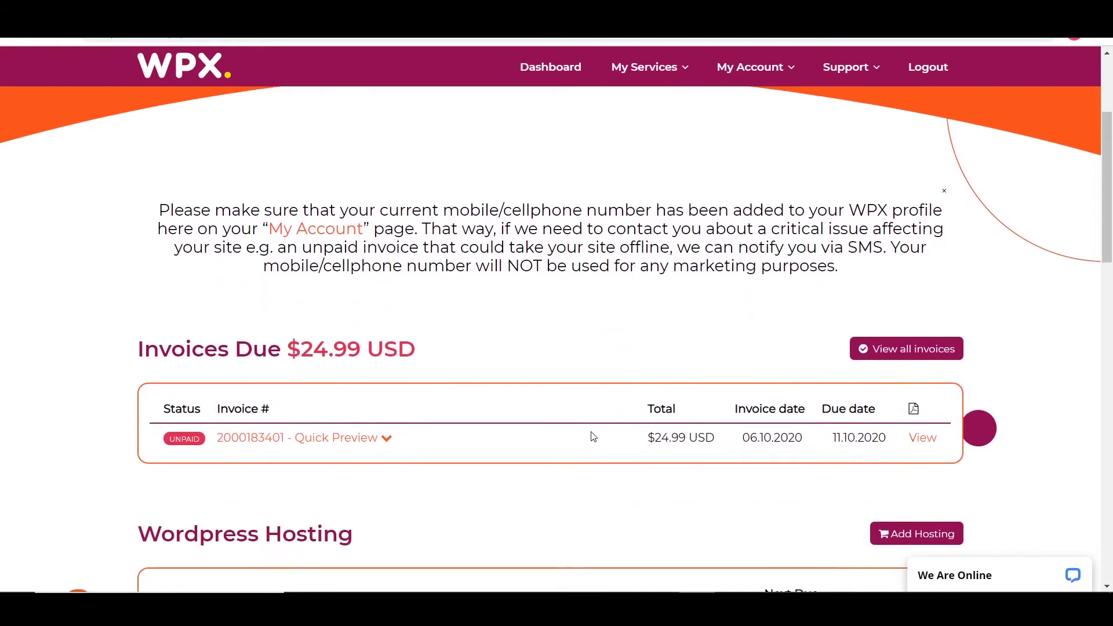
{"action": "scroll", "coordinate": [454, 450], "scroll_direction": "down", "scroll_amount": 3}
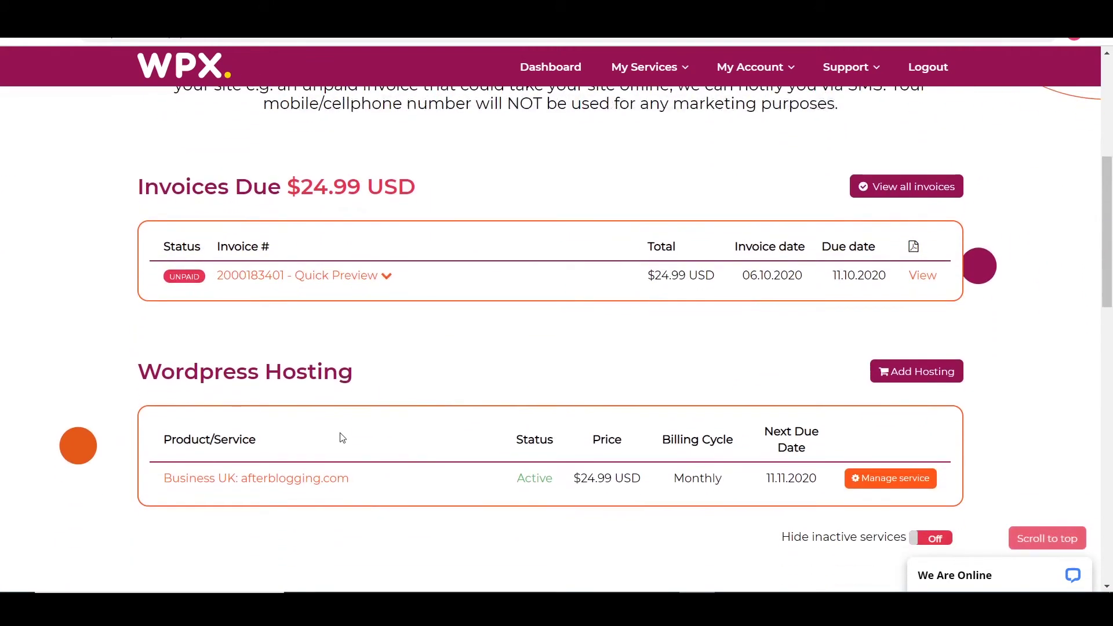
{"action": "left_click", "coordinate": [309, 479]}
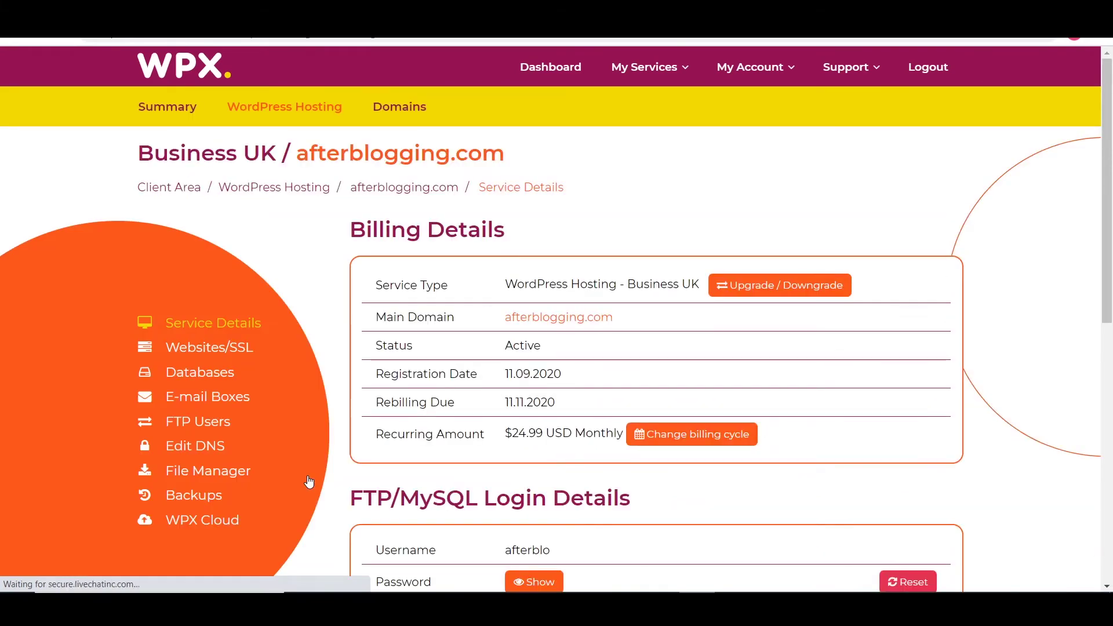
{"action": "scroll", "coordinate": [308, 481], "scroll_direction": "down", "scroll_amount": 1}
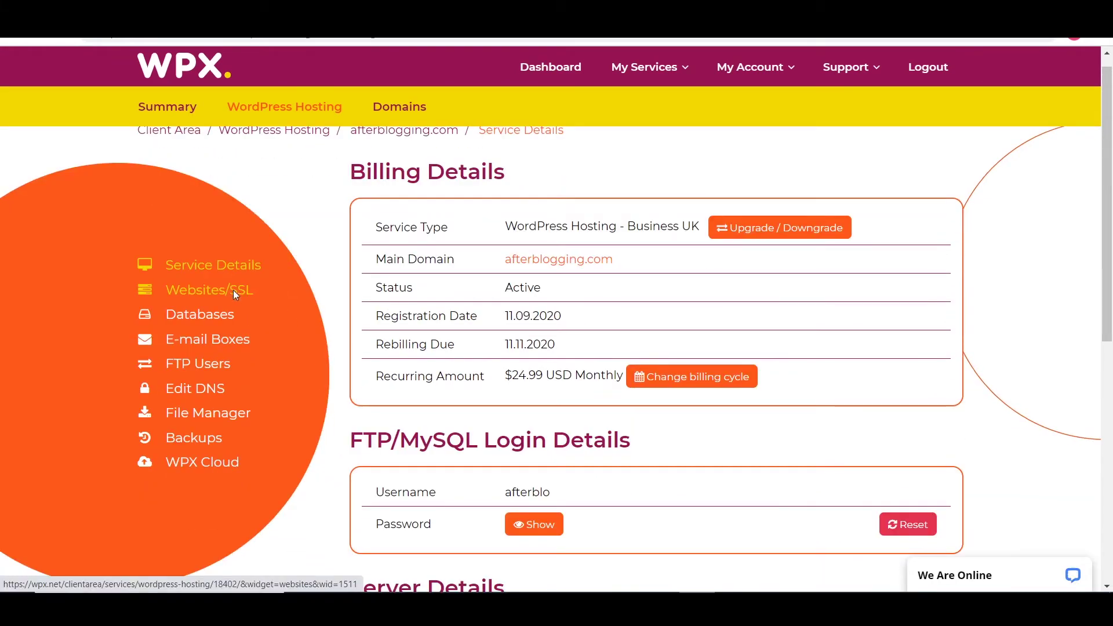
{"action": "left_click", "coordinate": [234, 292]}
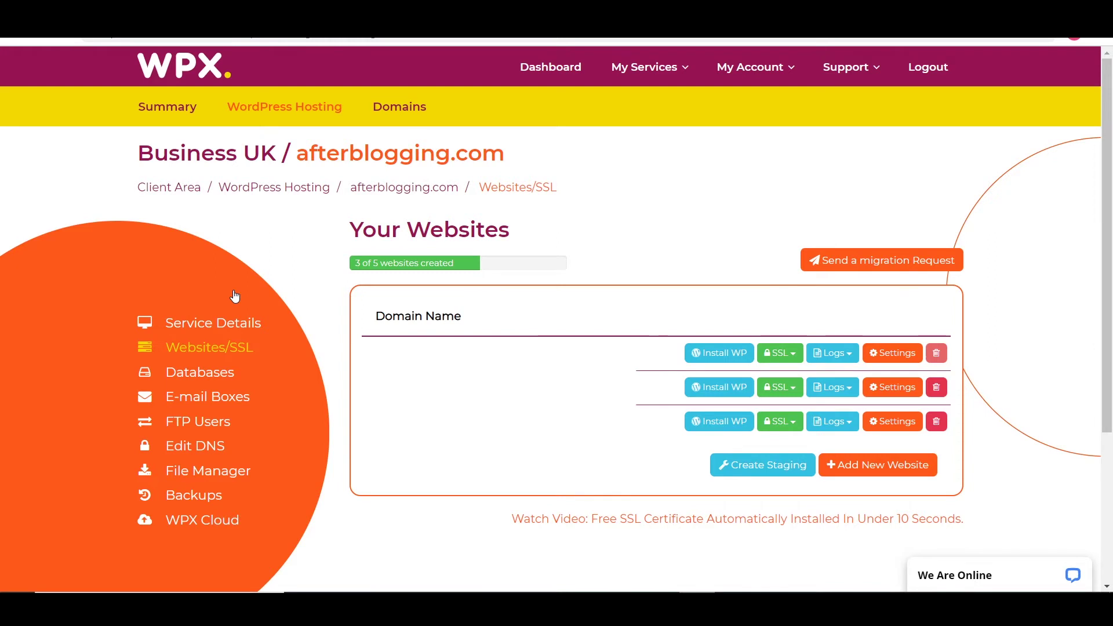
Start adding a new website for the top level domain theblogtimes.website with WordPress installation enabled, and proceed to the WordPress setup
{"action": "scroll", "coordinate": [233, 293], "scroll_direction": "down", "scroll_amount": 1}
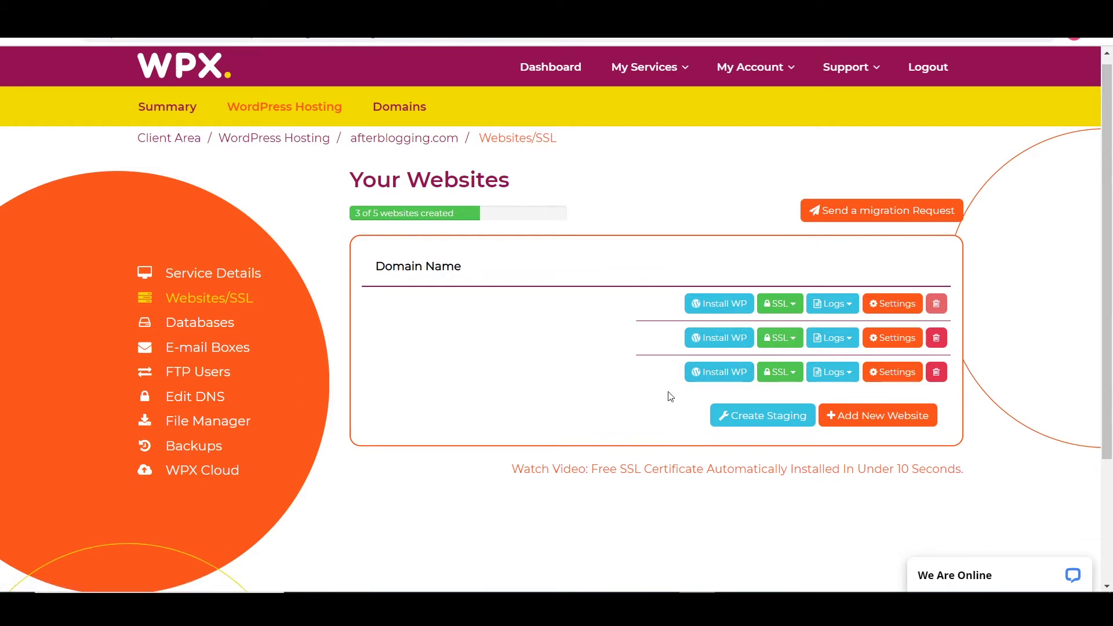
{"action": "left_click", "coordinate": [858, 416]}
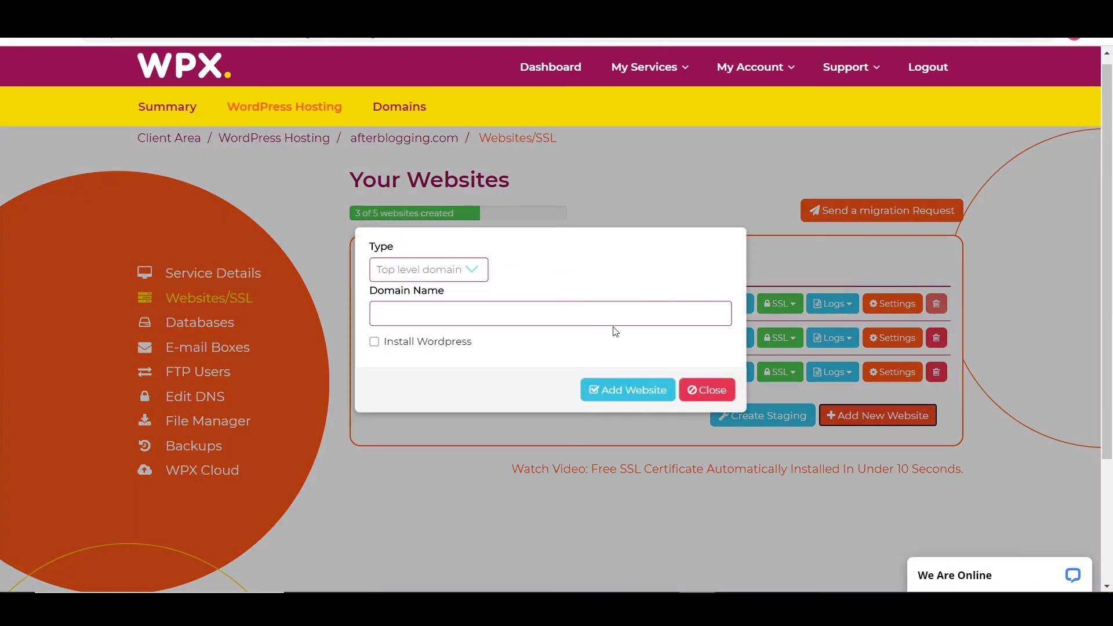
{"action": "left_click", "coordinate": [614, 316]}
{"action": "type", "text": "theb"}
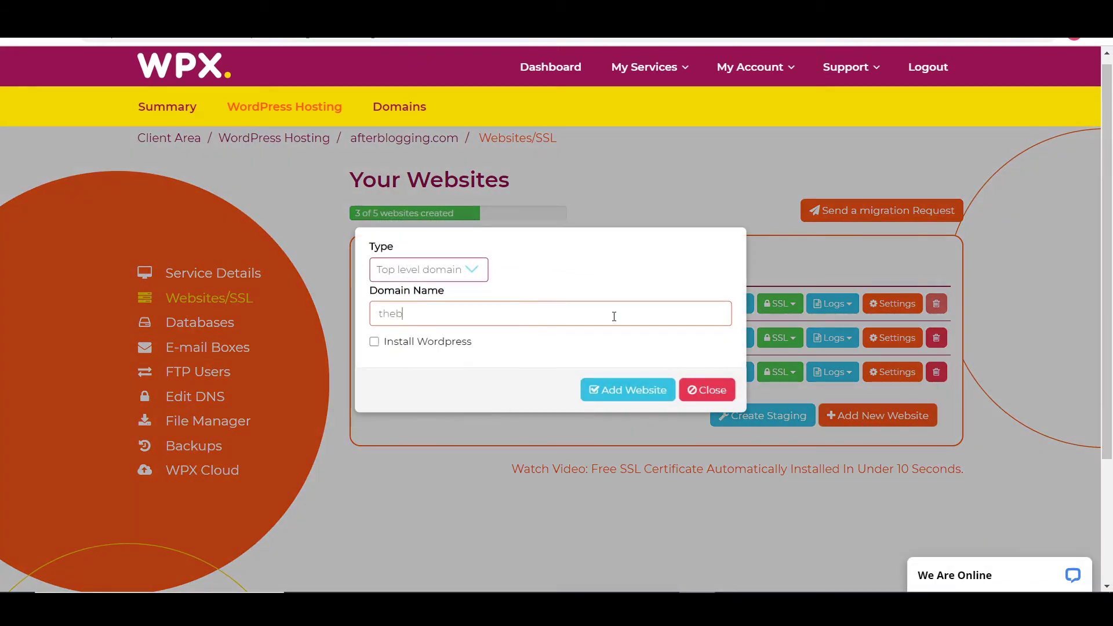
{"action": "type", "text": "logtimes.website"}
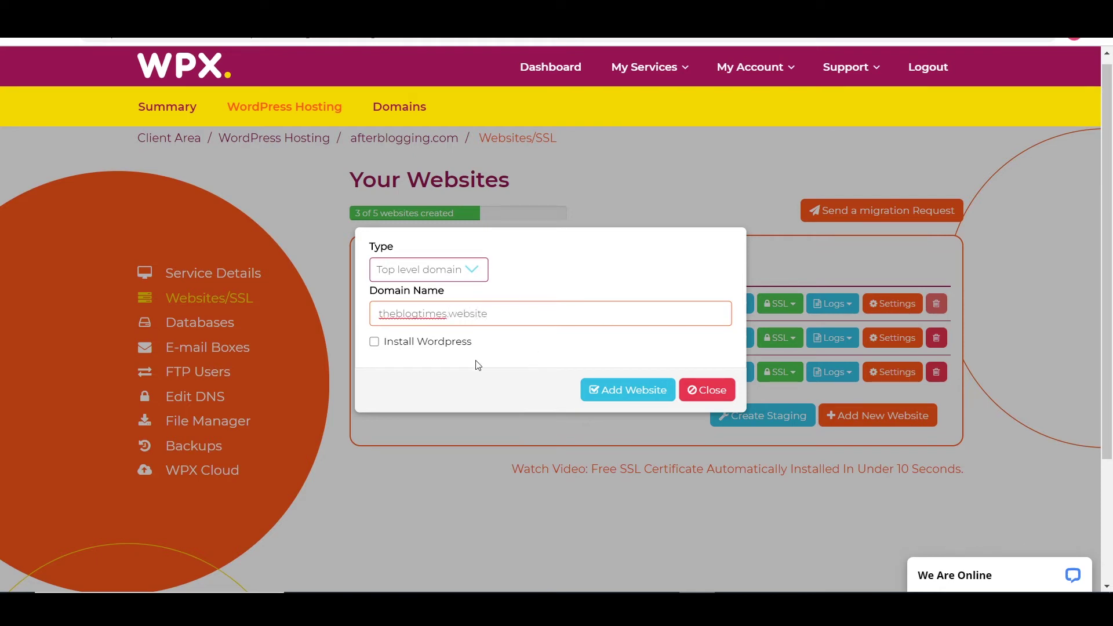
{"action": "left_click", "coordinate": [428, 346]}
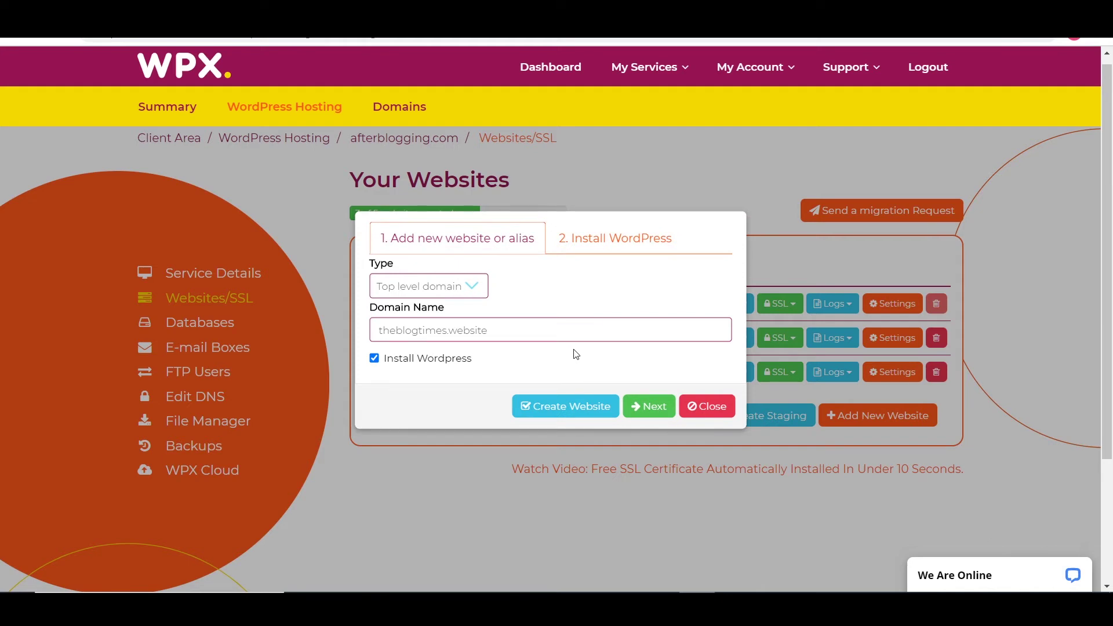
{"action": "left_click_drag", "start_coordinate": [574, 351], "coordinate": [584, 339]}
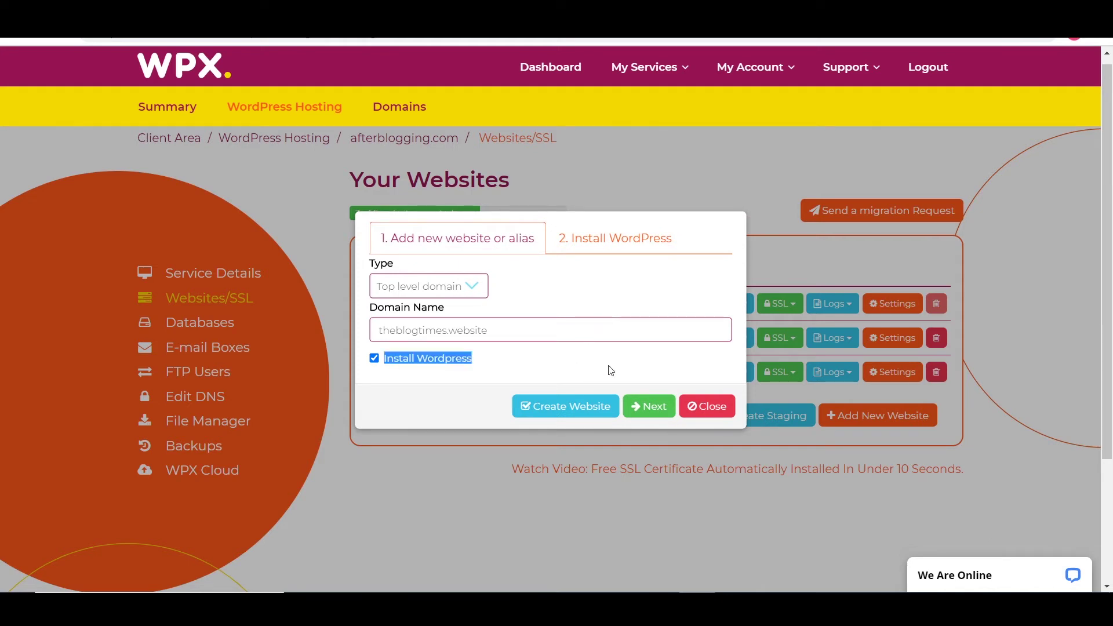
{"action": "left_click", "coordinate": [630, 404]}
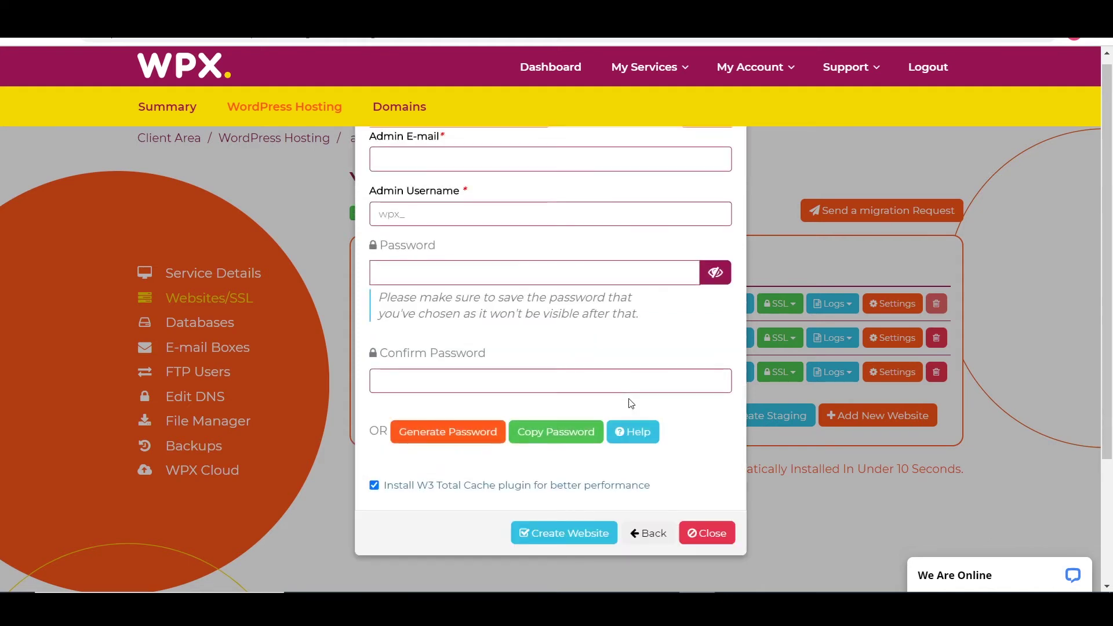
Fill in the WordPress admin e-mail, admin username, password and password confirmation, create the website and dismiss the notice
{"action": "scroll", "coordinate": [592, 223], "scroll_direction": "up", "scroll_amount": 1}
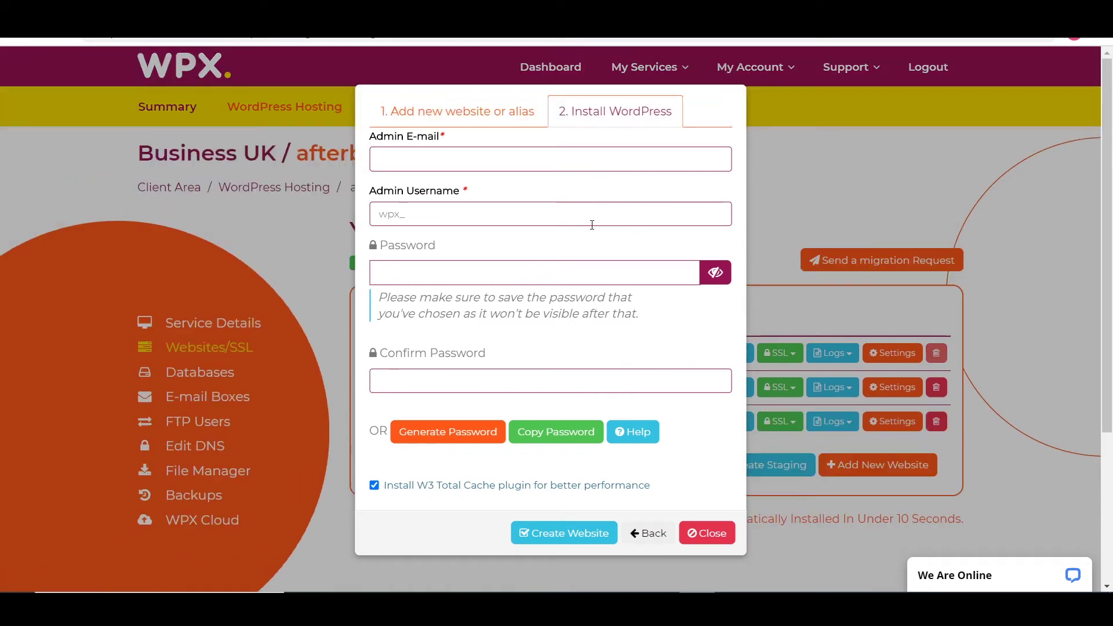
{"action": "left_click", "coordinate": [575, 170]}
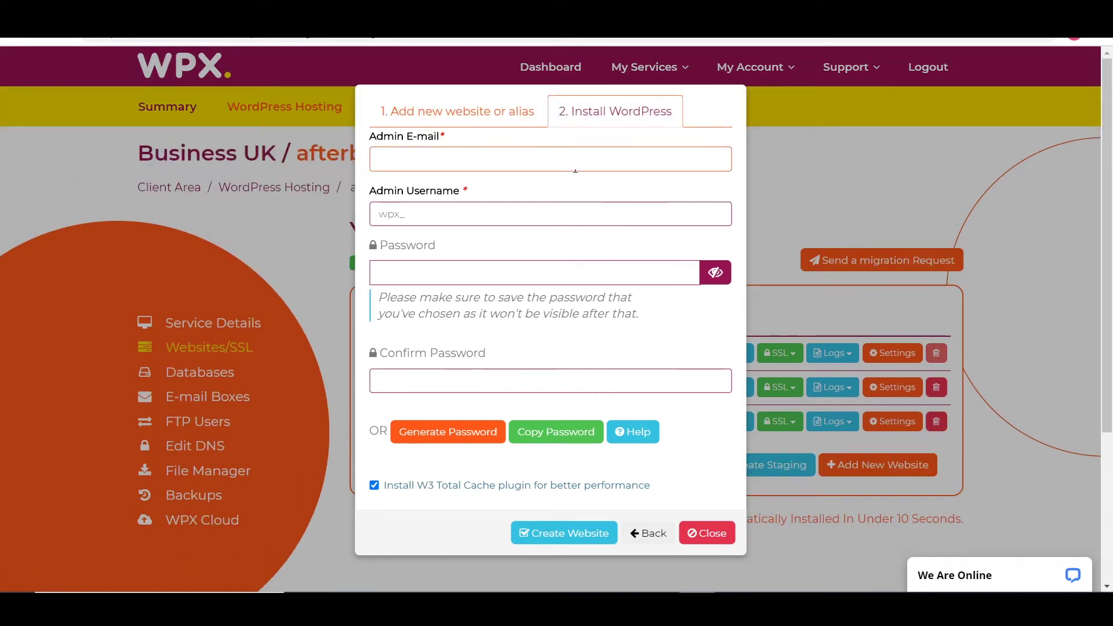
{"action": "type", "text": "cr"}
{"action": "left_click", "coordinate": [576, 173]}
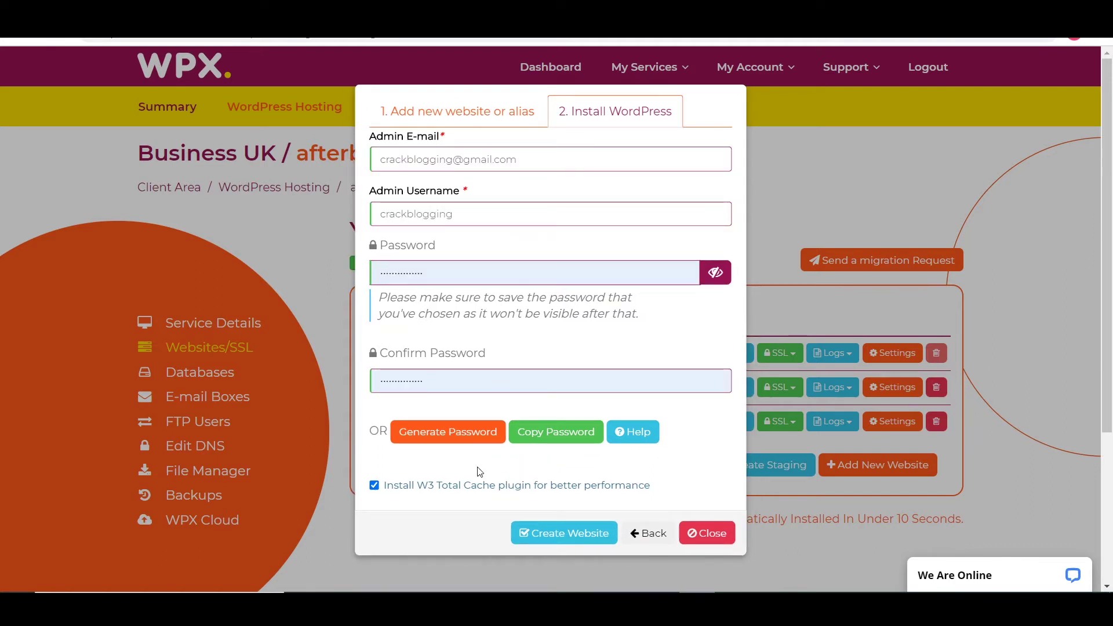
{"action": "left_click", "coordinate": [480, 486]}
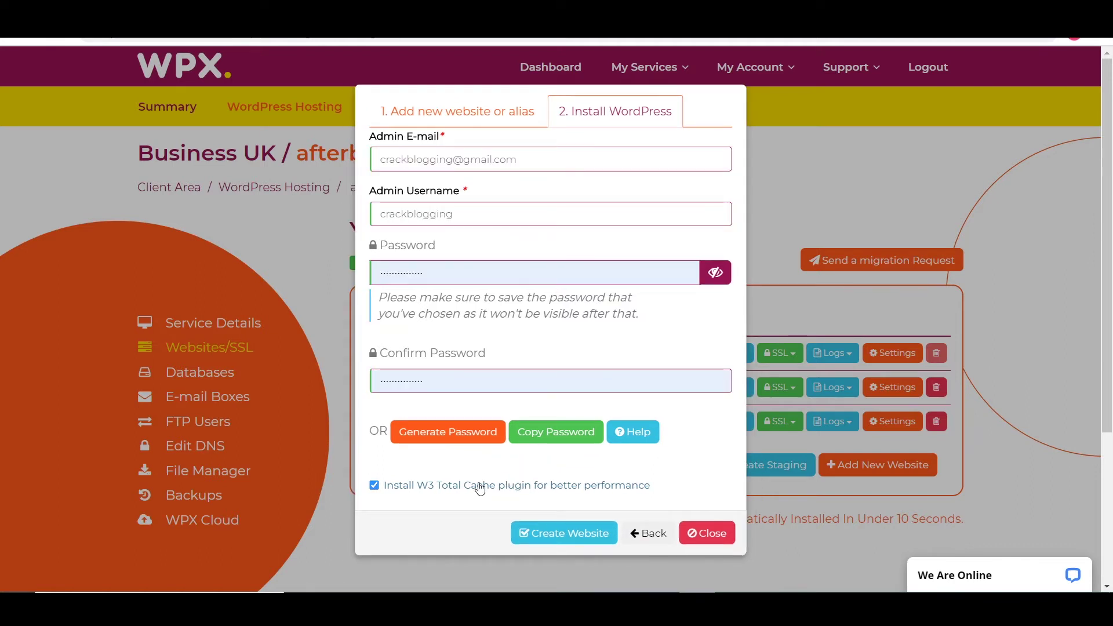
{"action": "left_click", "coordinate": [555, 544]}
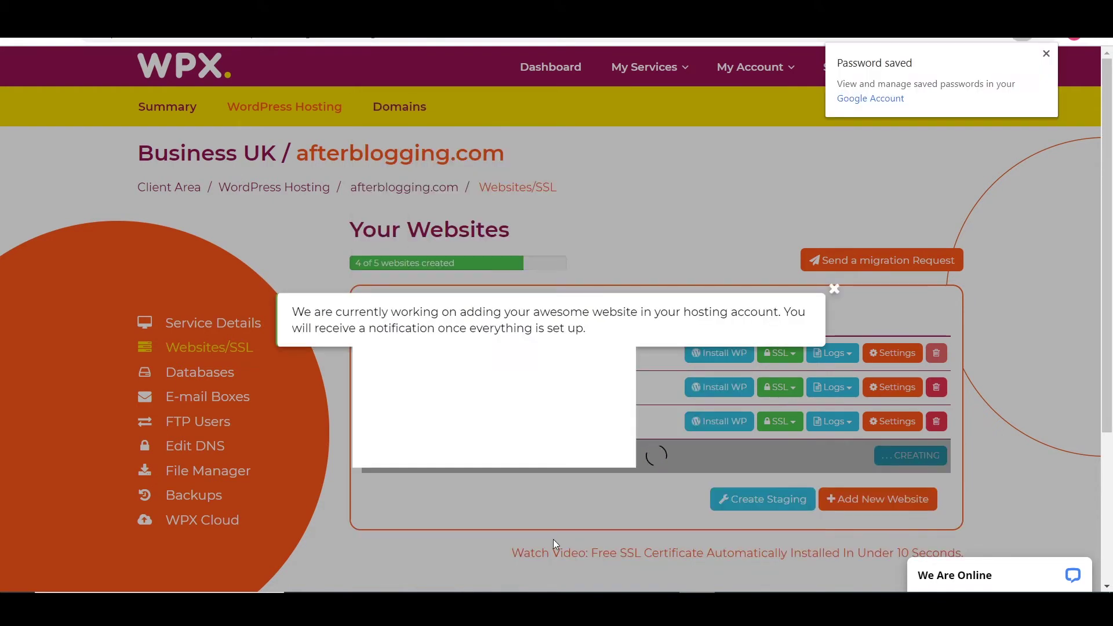
{"action": "left_click", "coordinate": [684, 443]}
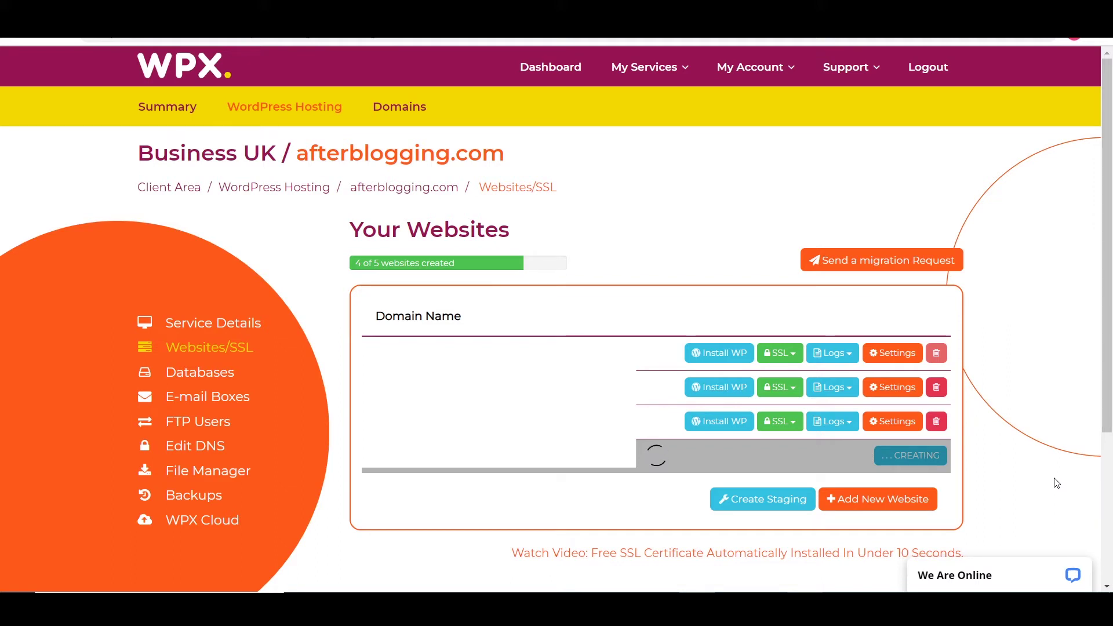
Switch to the Namecheap details page of theblogtimes.website and set its nameservers to Custom DNS
{"action": "mouse_move", "coordinate": [374, 608]}
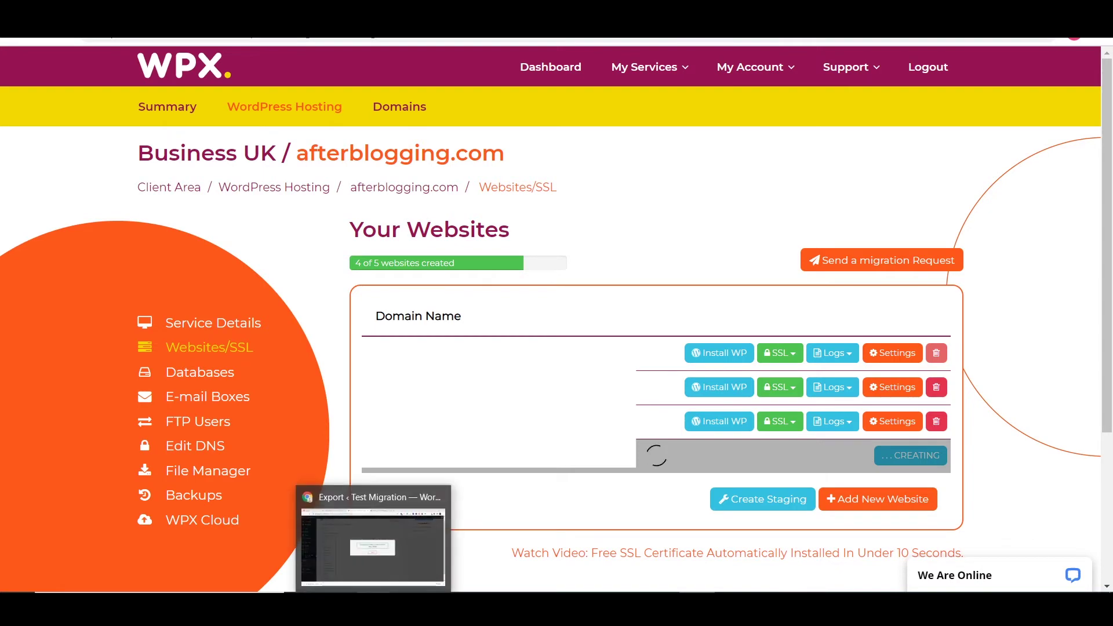
{"action": "left_click", "coordinate": [373, 545]}
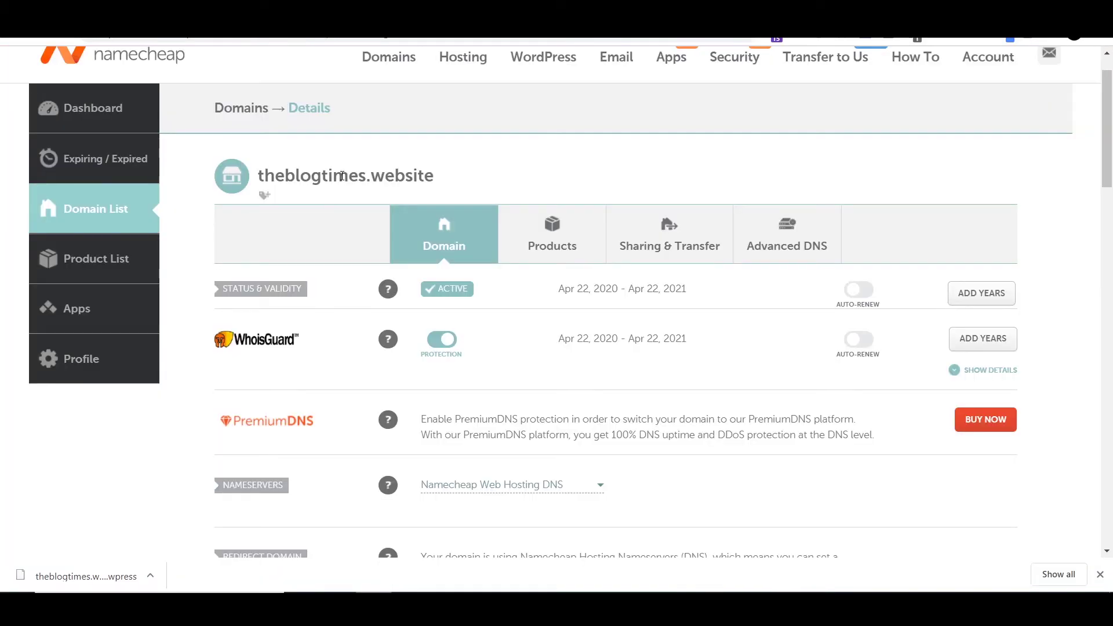
{"action": "scroll", "coordinate": [536, 382], "scroll_direction": "down", "scroll_amount": 1}
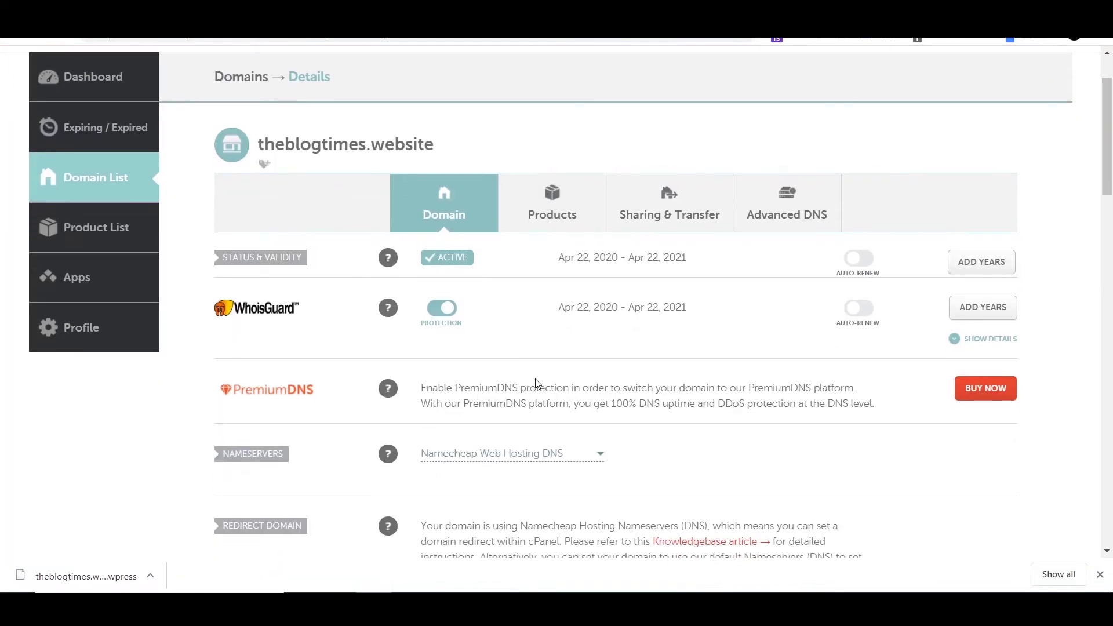
{"action": "scroll", "coordinate": [533, 384], "scroll_direction": "down", "scroll_amount": 1}
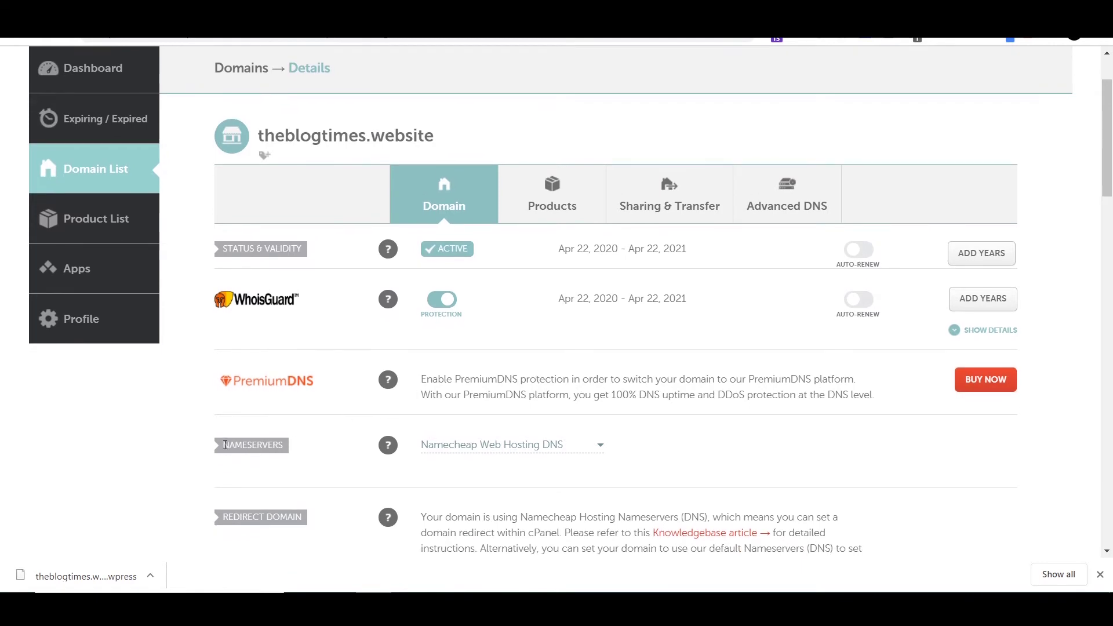
{"action": "left_click", "coordinate": [299, 459]}
{"action": "left_click", "coordinate": [301, 455]}
{"action": "scroll", "coordinate": [462, 459], "scroll_direction": "down", "scroll_amount": 1}
{"action": "left_click", "coordinate": [473, 435]}
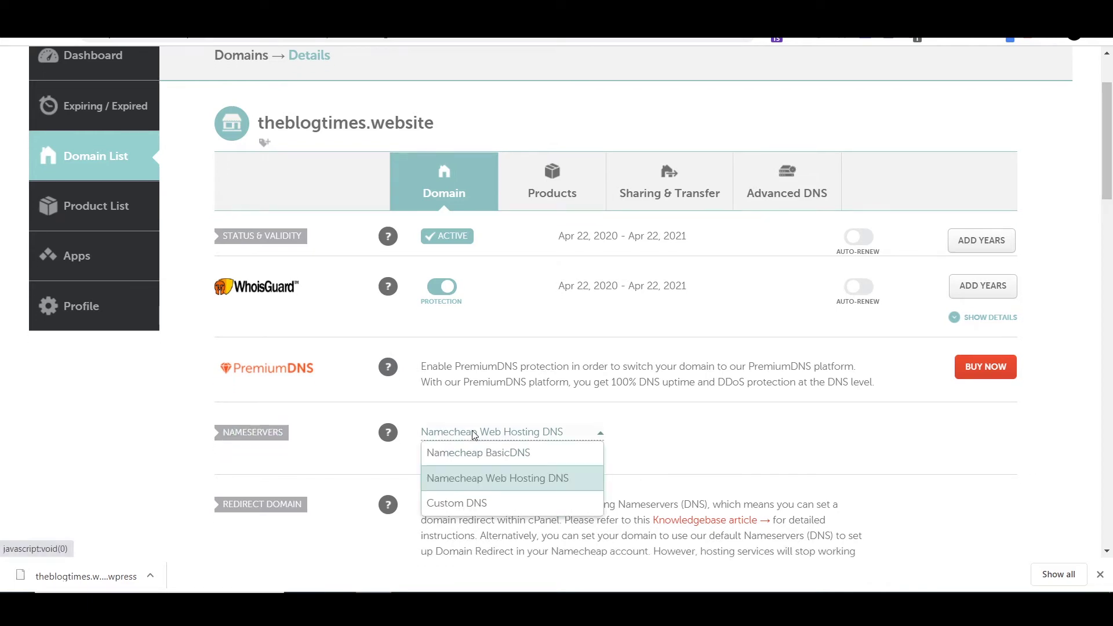
{"action": "left_click", "coordinate": [470, 502]}
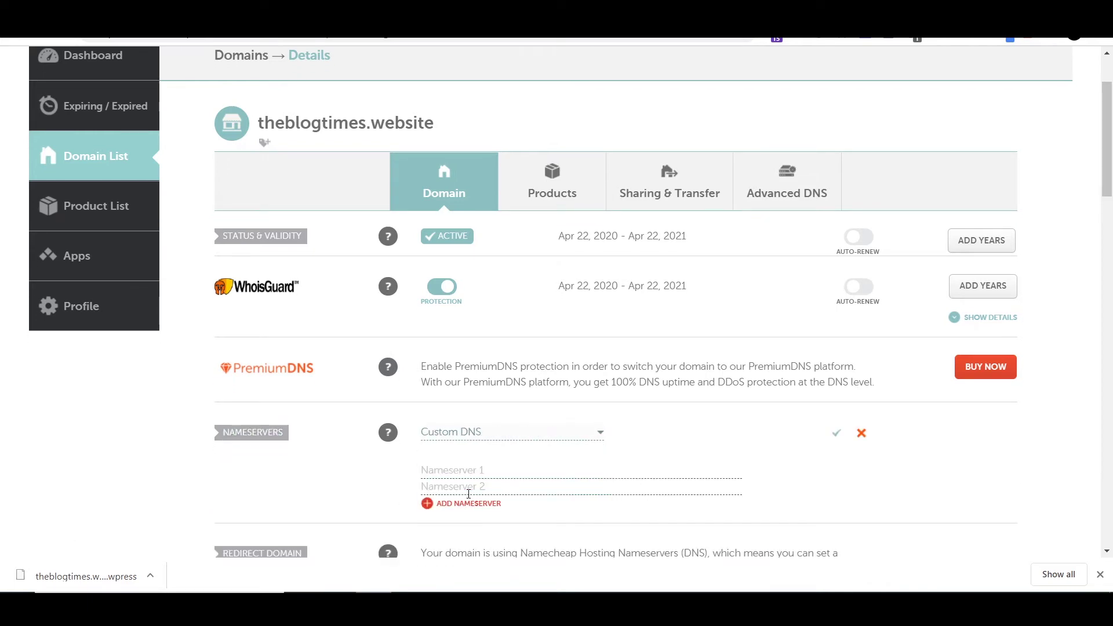
Enter ns54.wpxhosting.com and ns55.wpxhosting.com as the domain's two nameservers and save them
{"action": "scroll", "coordinate": [468, 495], "scroll_direction": "down", "scroll_amount": 1}
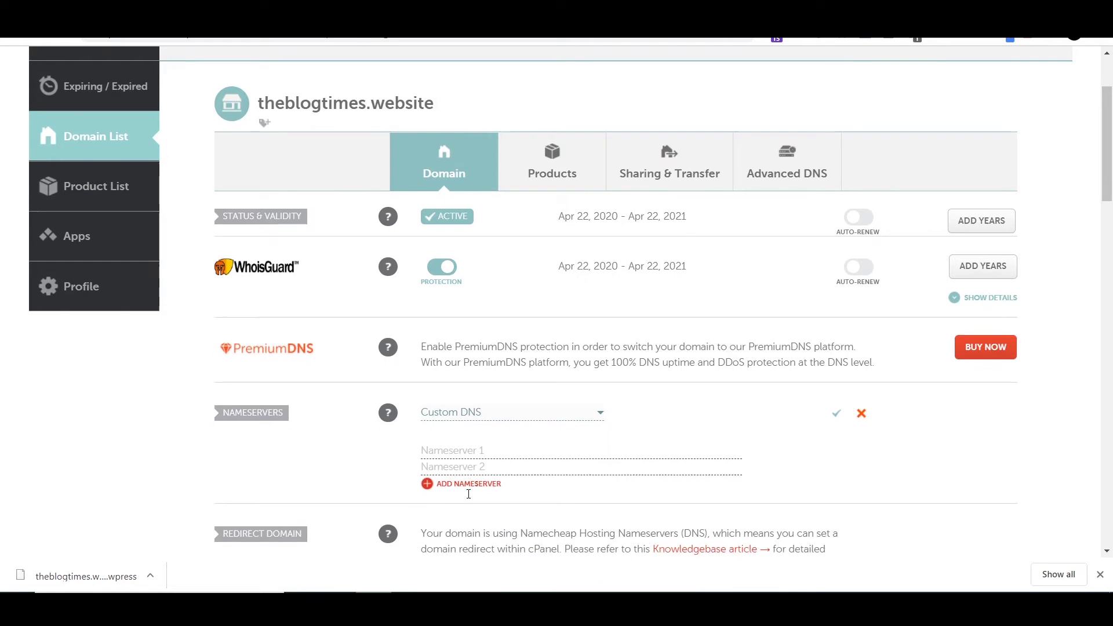
{"action": "left_click", "coordinate": [494, 456]}
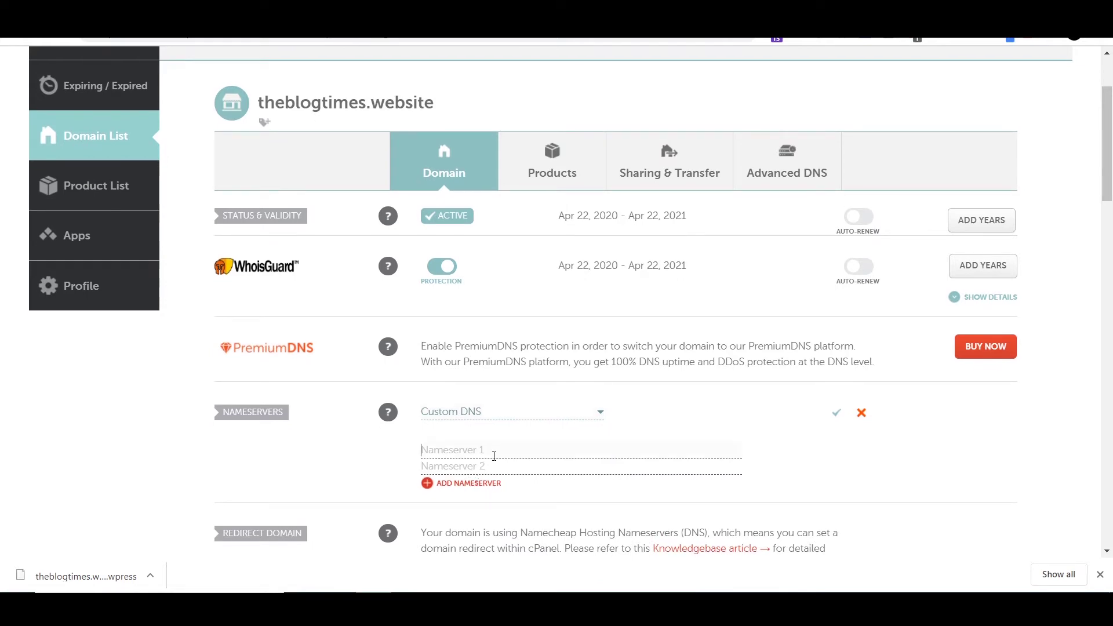
{"action": "type", "text": "ns"}
{"action": "left_click", "coordinate": [639, 461]}
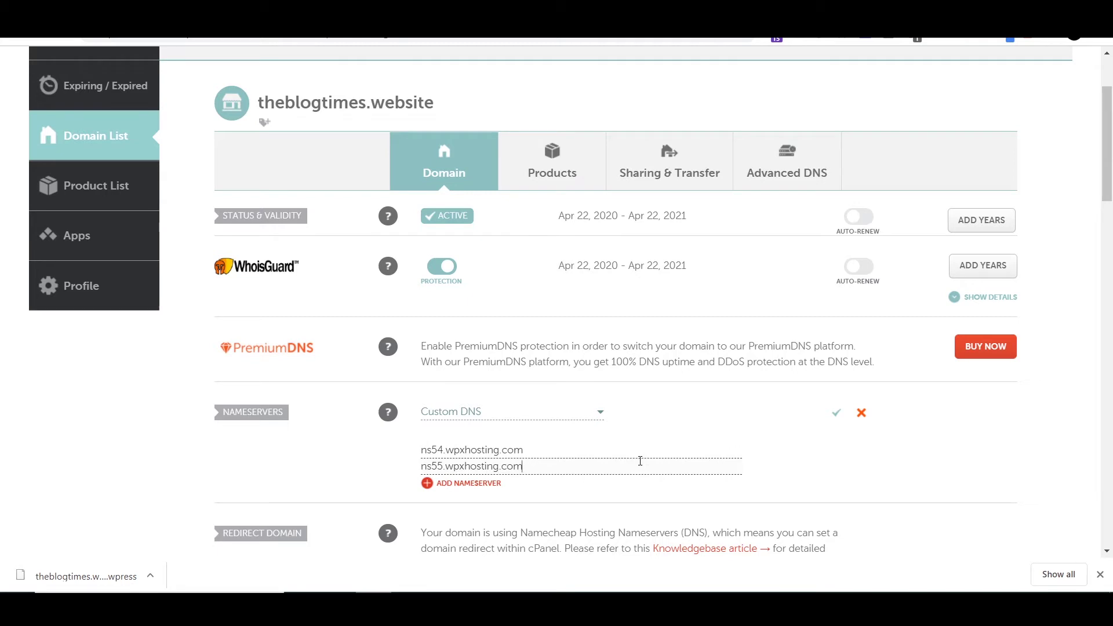
{"action": "left_click", "coordinate": [835, 413]}
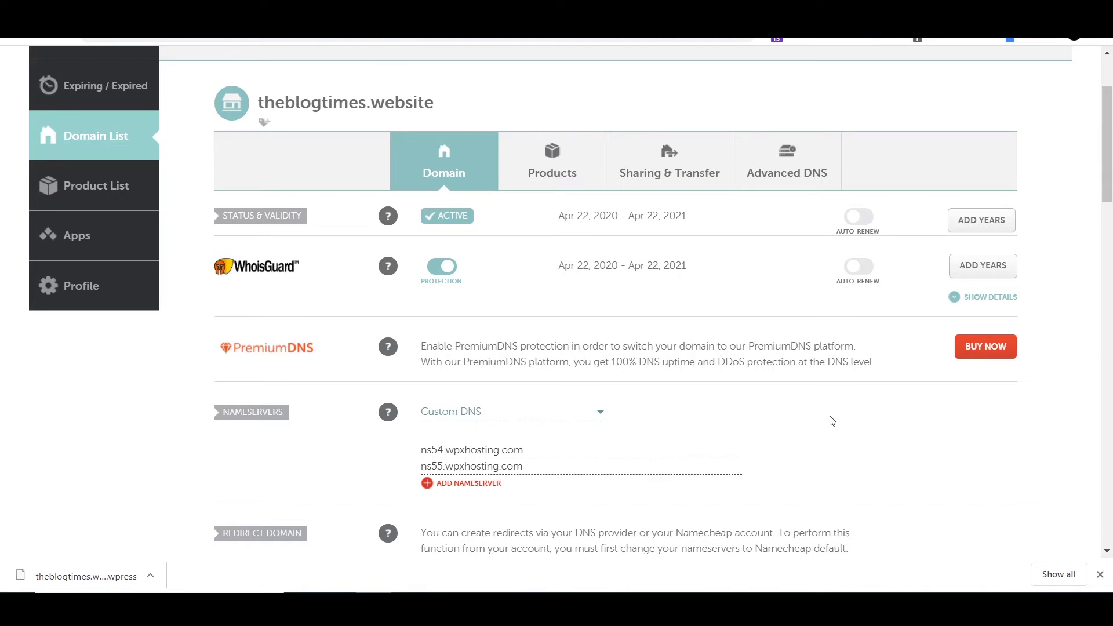
Switch to whatsmydns.net and look up the NS records of theblogtimes.website to check the nameserver propagation
{"action": "key", "text": "ctrl+Tab"}
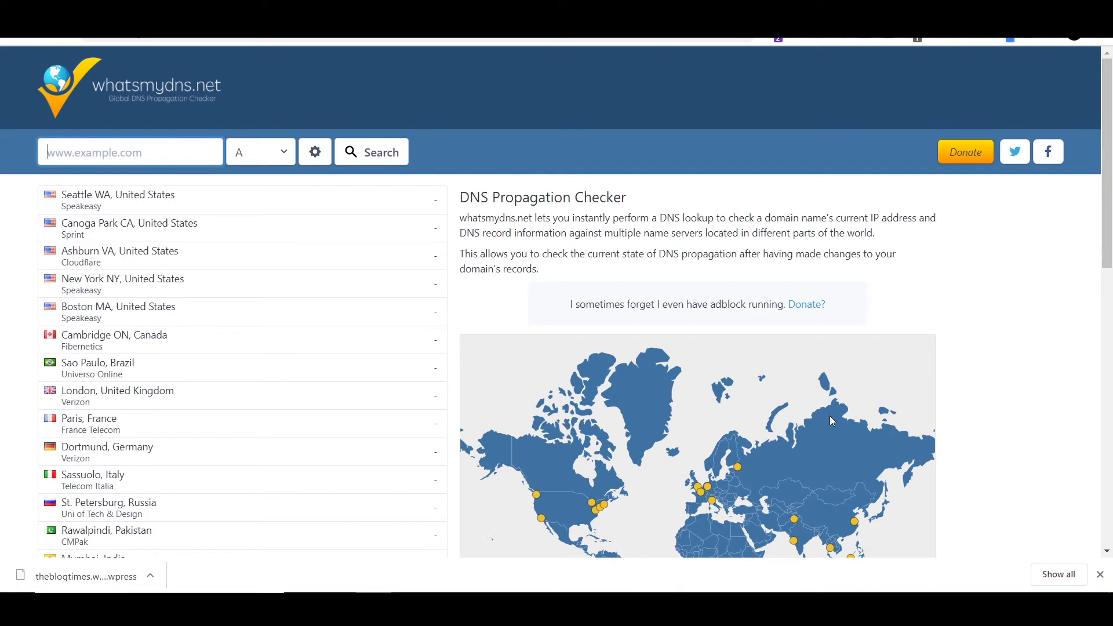
{"action": "type", "text": "theblogti"}
{"action": "key", "text": "Down"}
{"action": "key", "text": "Return"}
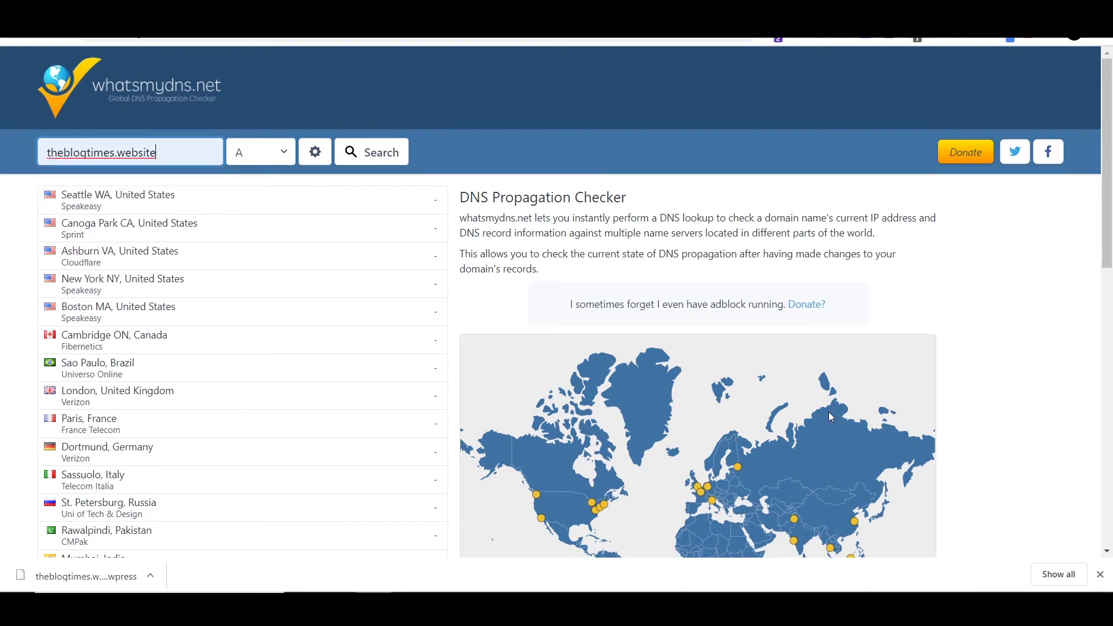
{"action": "left_click", "coordinate": [261, 149]}
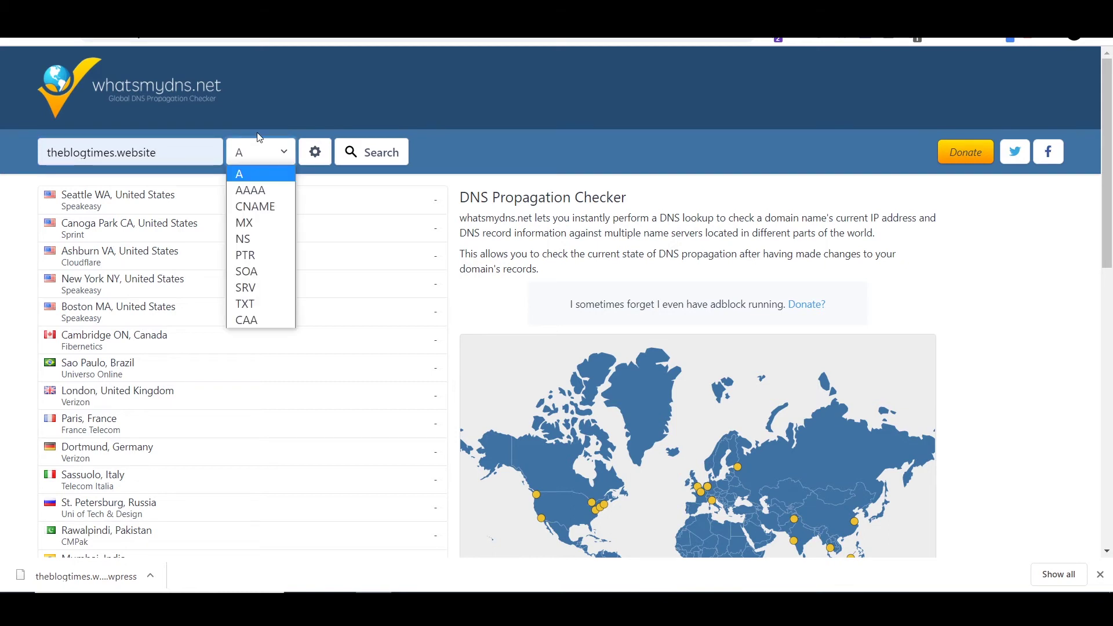
{"action": "left_click", "coordinate": [264, 239]}
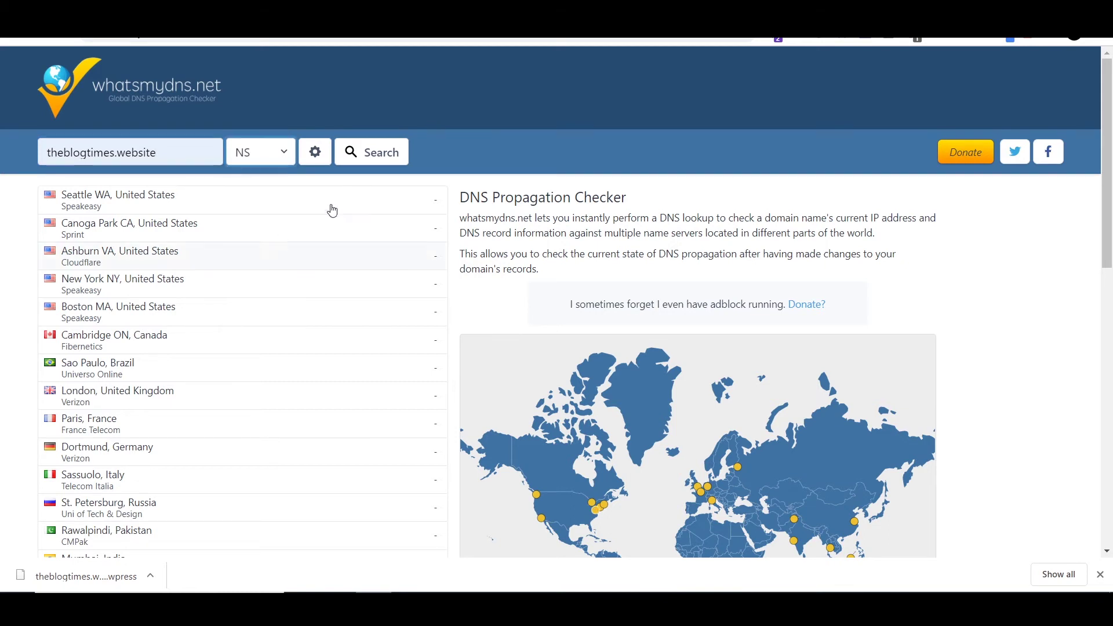
{"action": "left_click", "coordinate": [373, 165]}
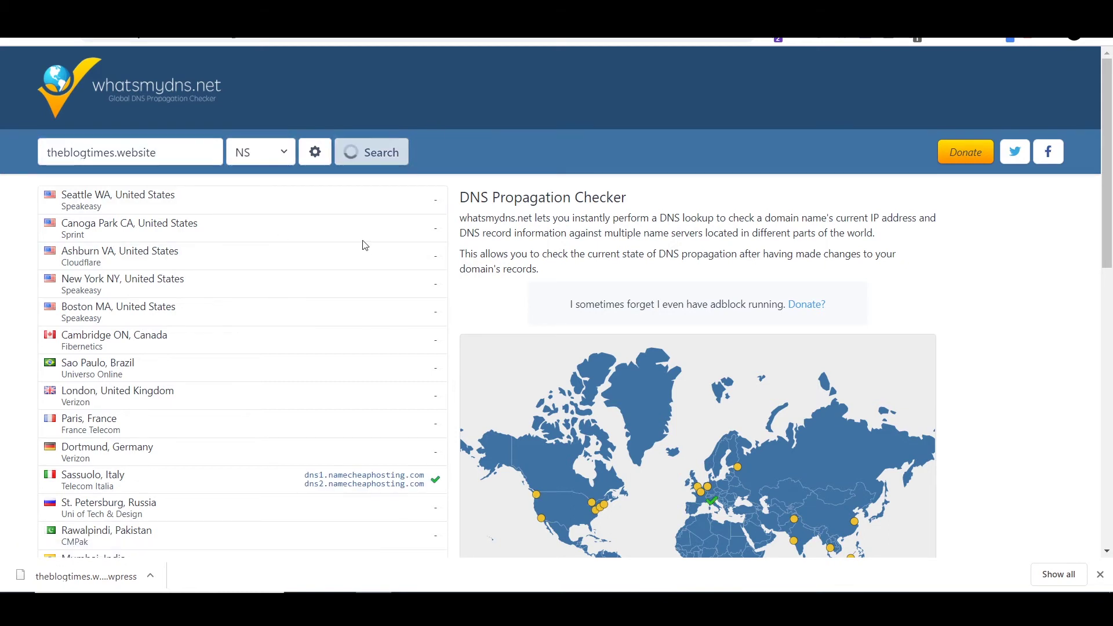
{"action": "scroll", "coordinate": [372, 363], "scroll_direction": "down", "scroll_amount": 1}
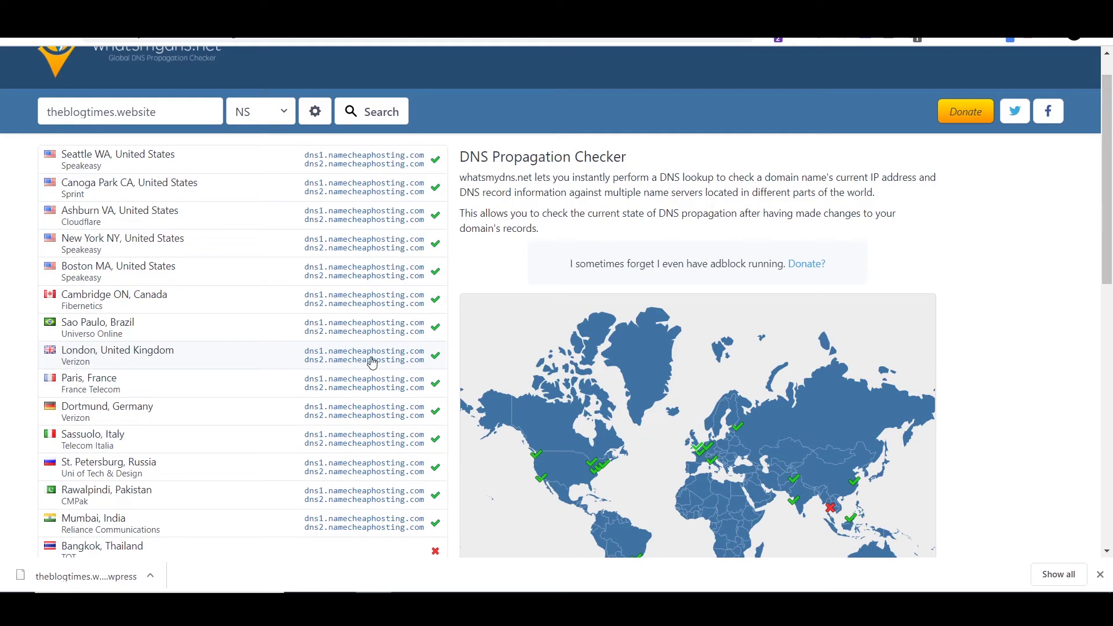
{"action": "scroll", "coordinate": [372, 363], "scroll_direction": "down", "scroll_amount": 1}
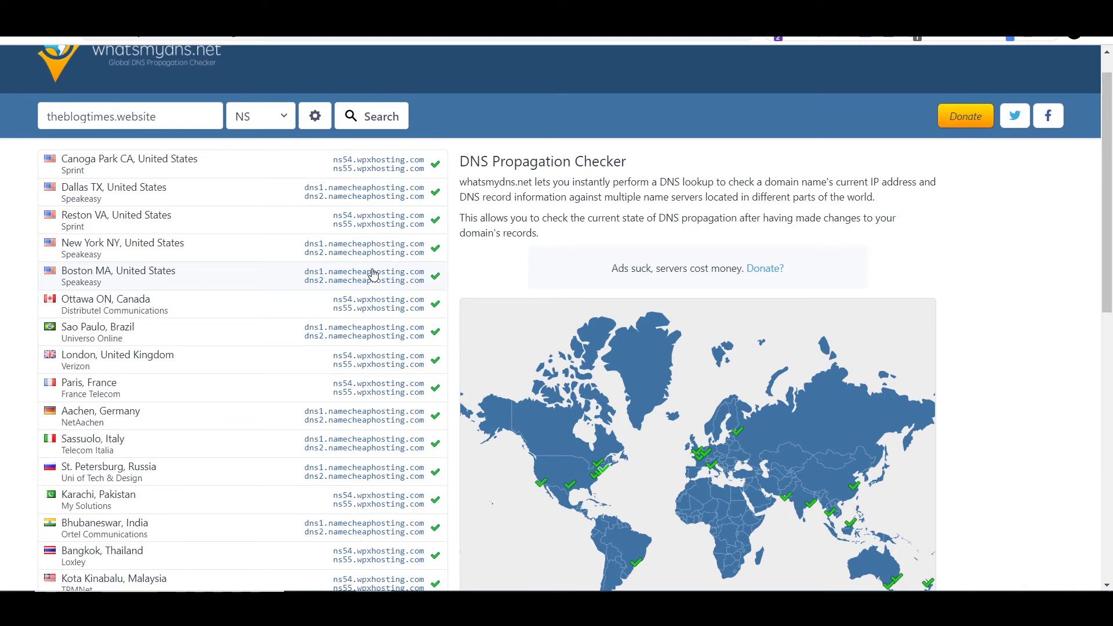
In the new site's WordPress dashboard, search new plugins for "all in one migration" and install and activate All-in-One WP Migration
{"action": "key", "text": "ctrl+Tab"}
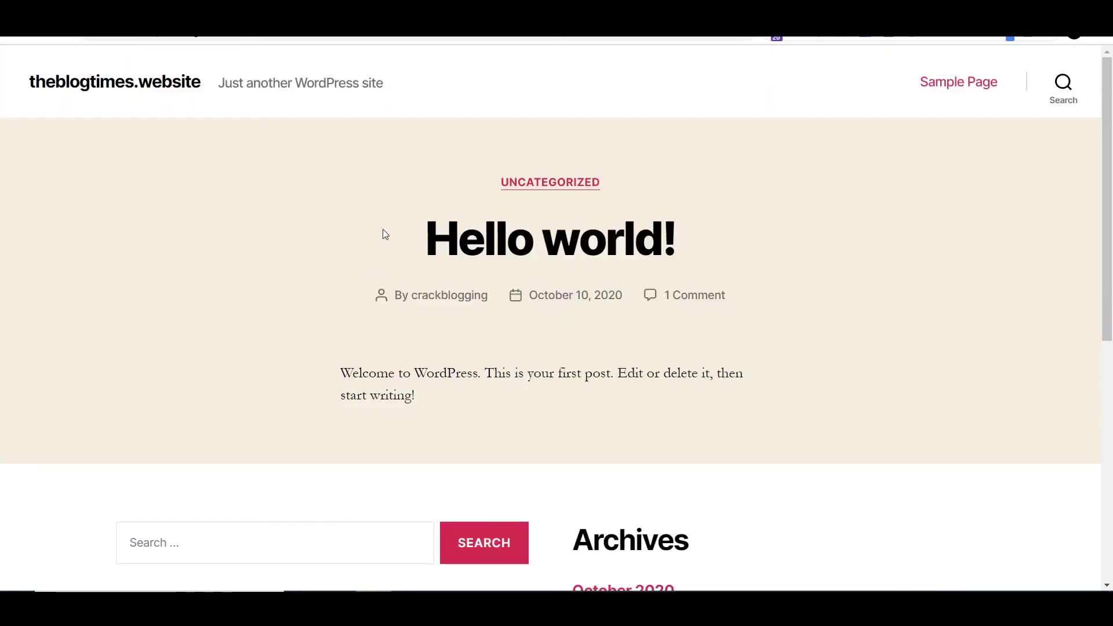
{"action": "key", "text": "ctrl+Tab"}
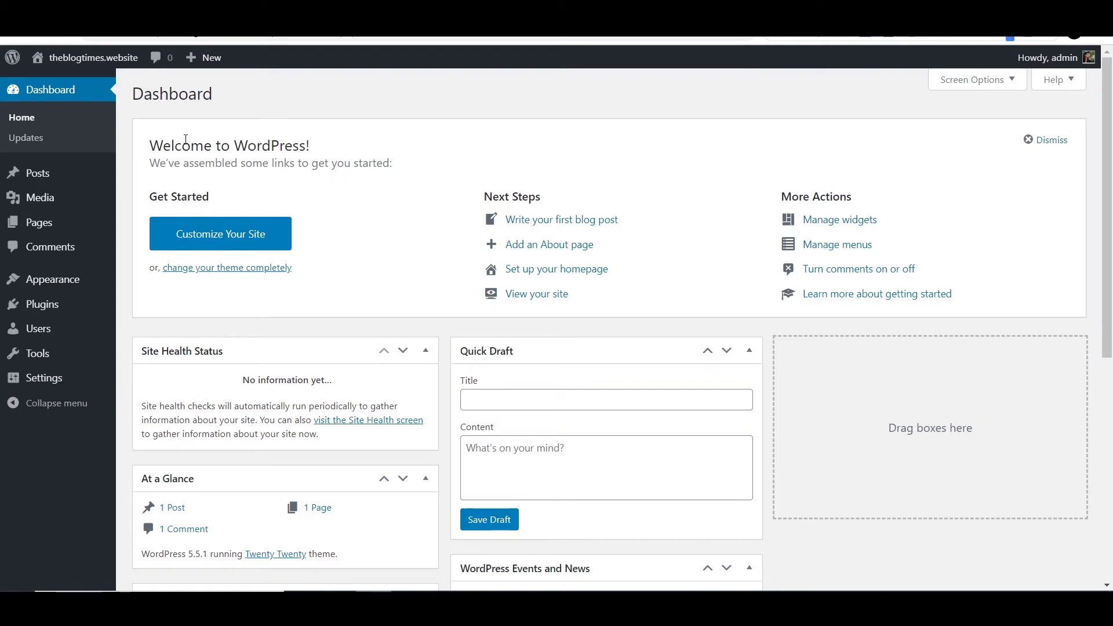
{"action": "mouse_move", "coordinate": [103, 312]}
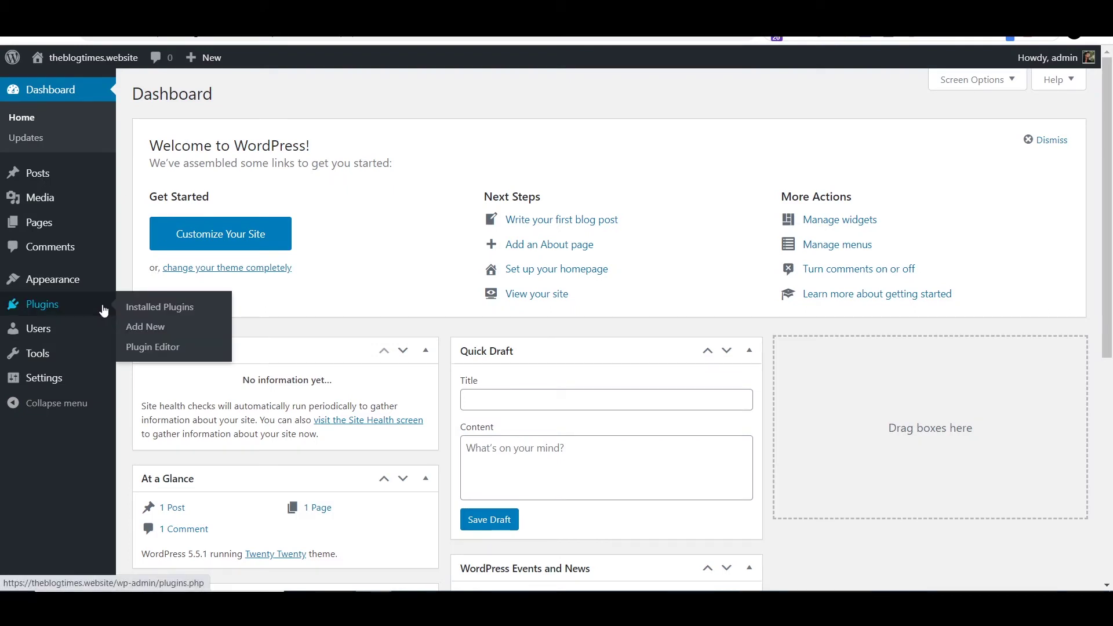
{"action": "left_click", "coordinate": [144, 328]}
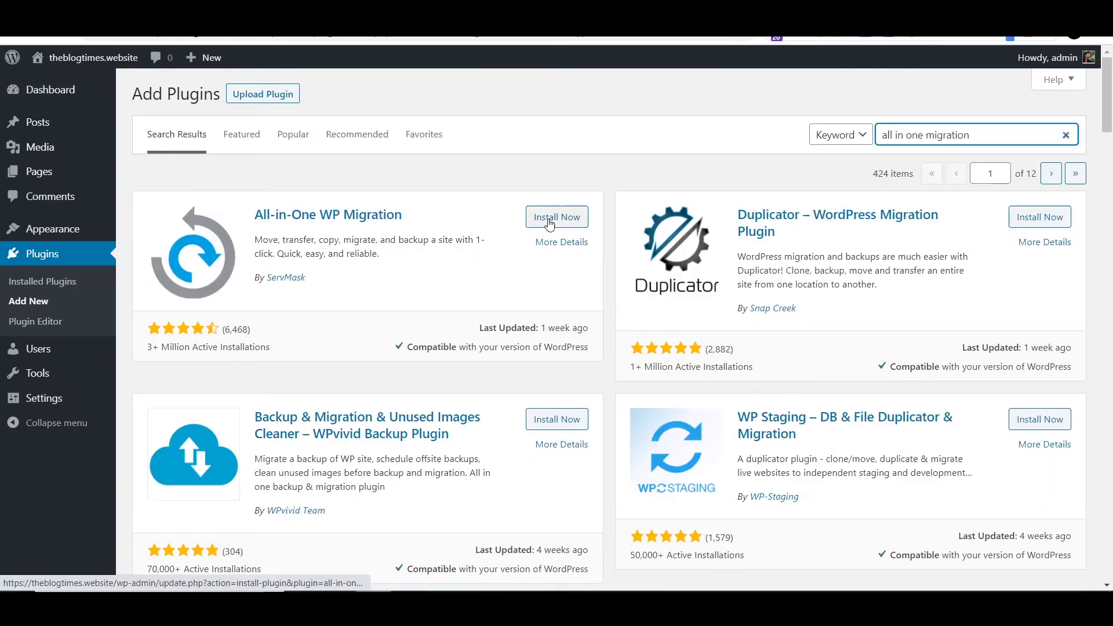
{"action": "left_click", "coordinate": [550, 217]}
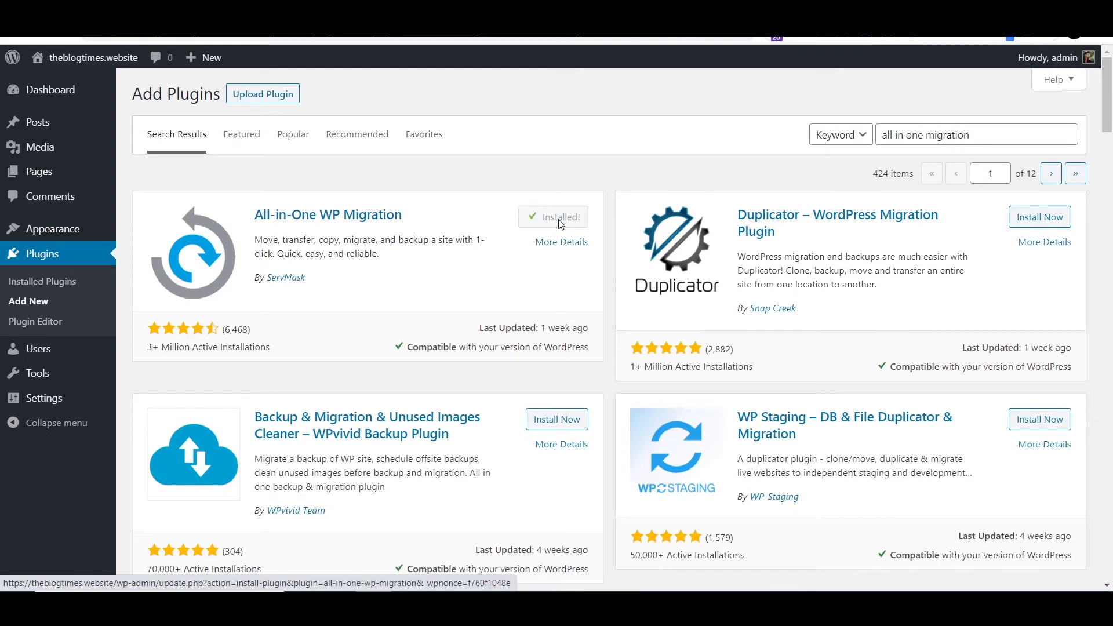
{"action": "left_click", "coordinate": [561, 224]}
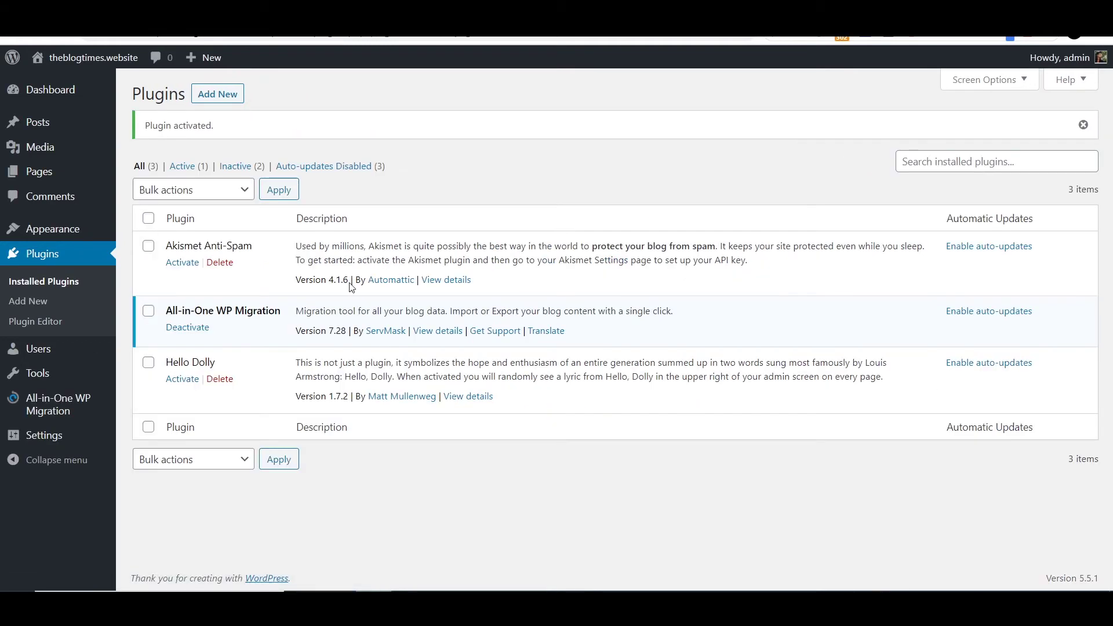
Try to import the site backup from a file with All-in-One WP Migration
{"action": "mouse_move", "coordinate": [68, 403]}
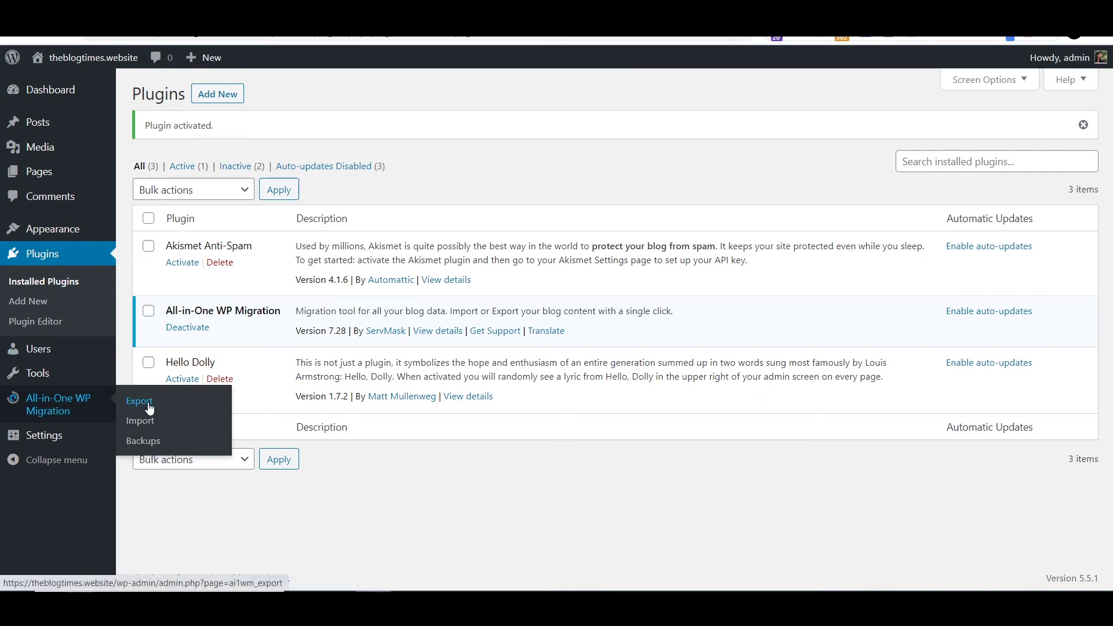
{"action": "left_click", "coordinate": [147, 429]}
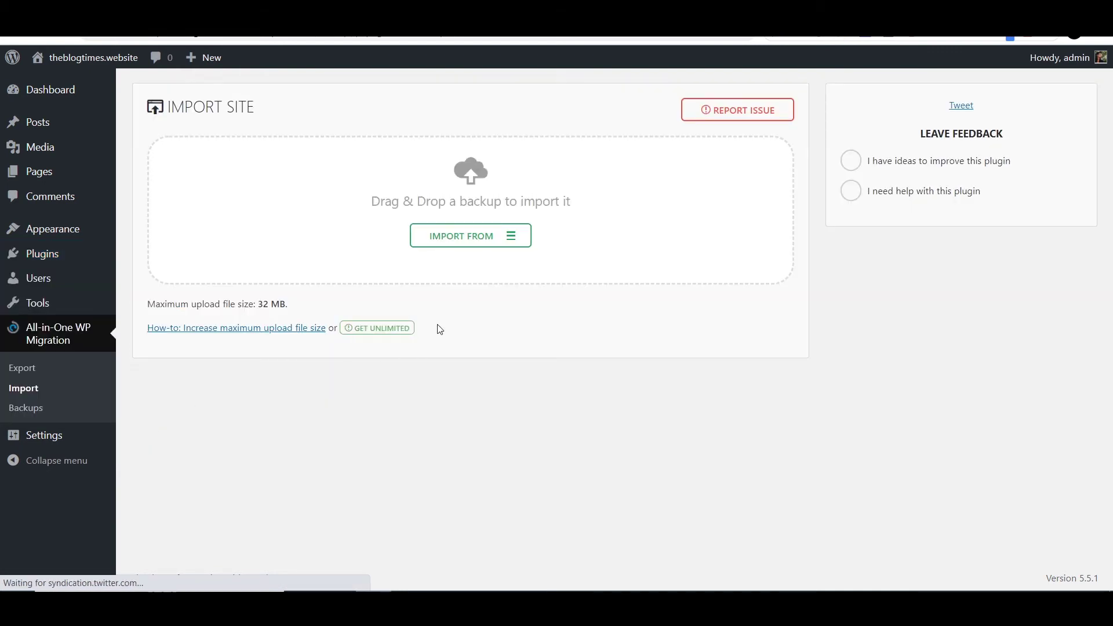
{"action": "left_click", "coordinate": [458, 237]}
{"action": "left_click", "coordinate": [444, 258]}
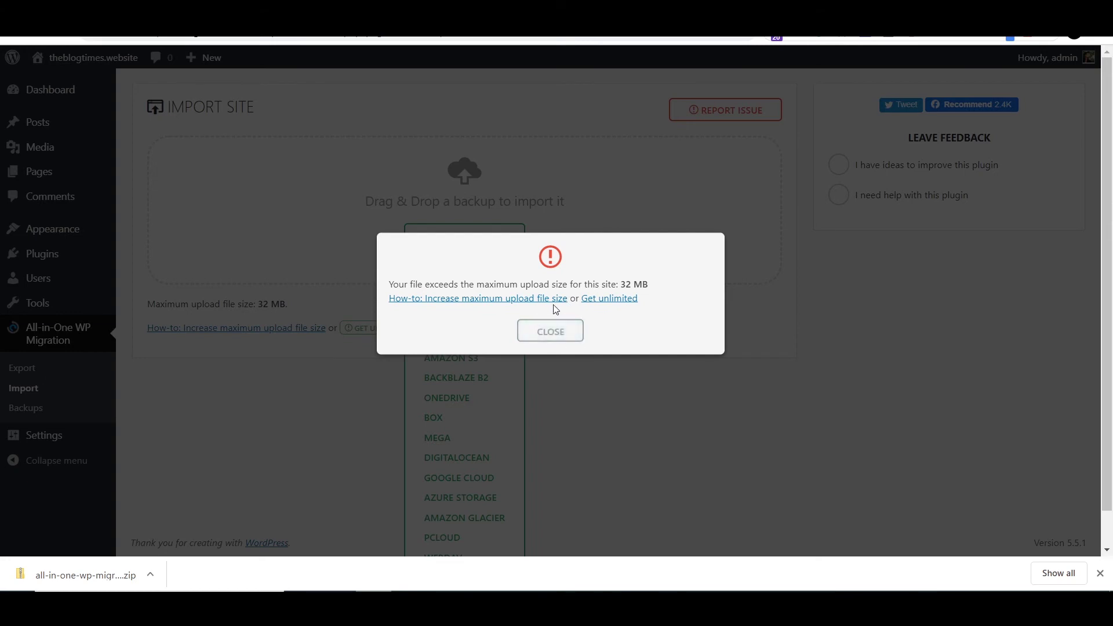
View the import extension options offered for unlimited upload size, close that page and dismiss the upload limit notice
{"action": "left_click", "coordinate": [597, 299]}
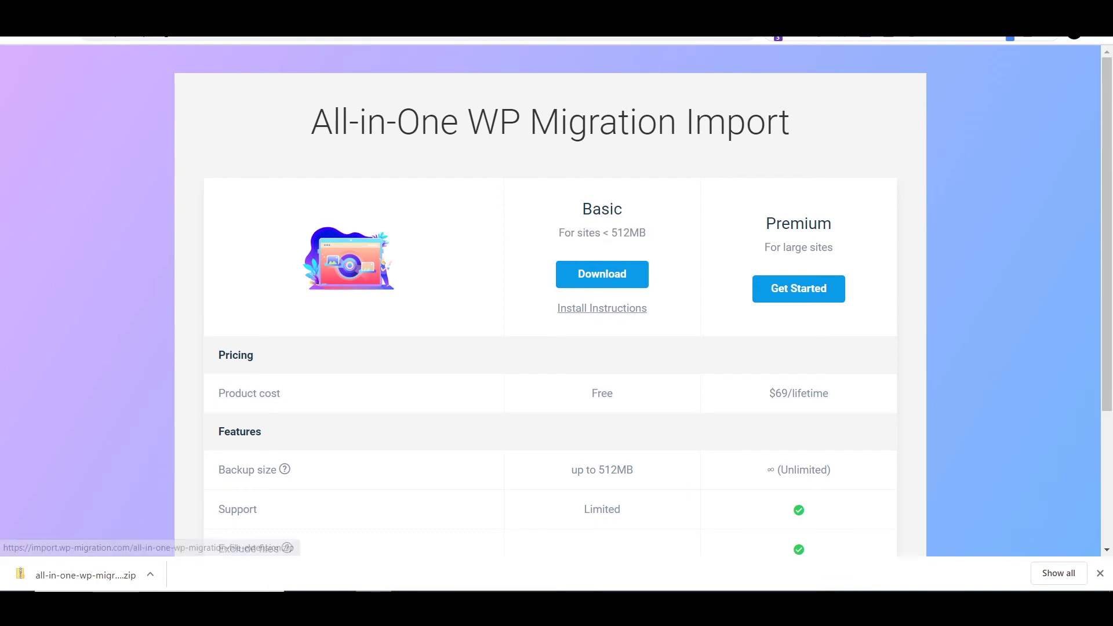
{"action": "key", "text": "ctrl+w"}
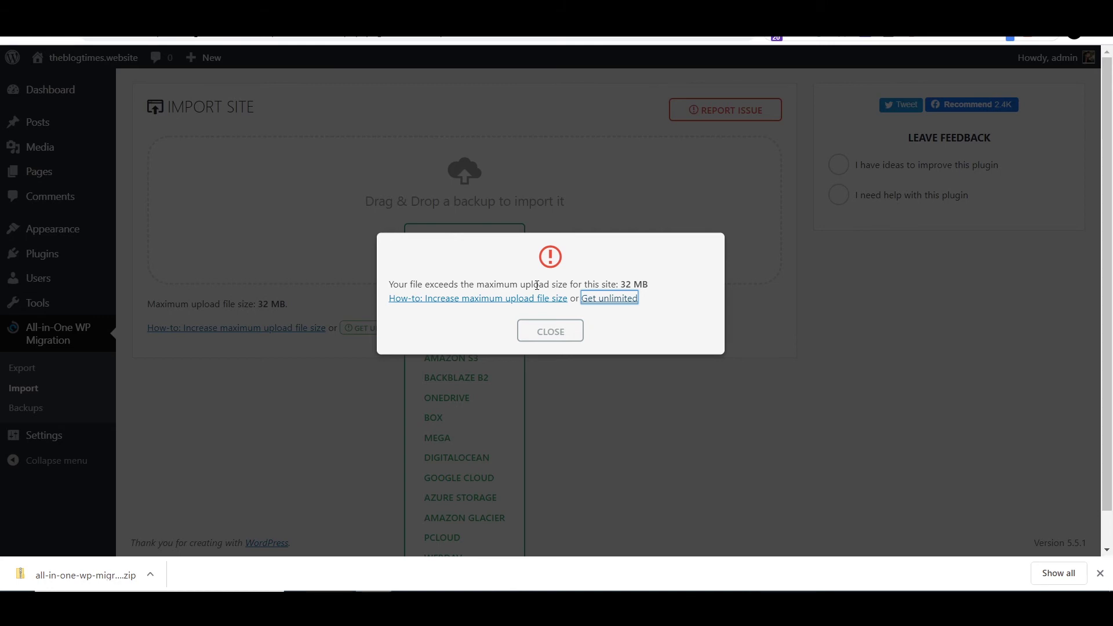
{"action": "left_click", "coordinate": [550, 330]}
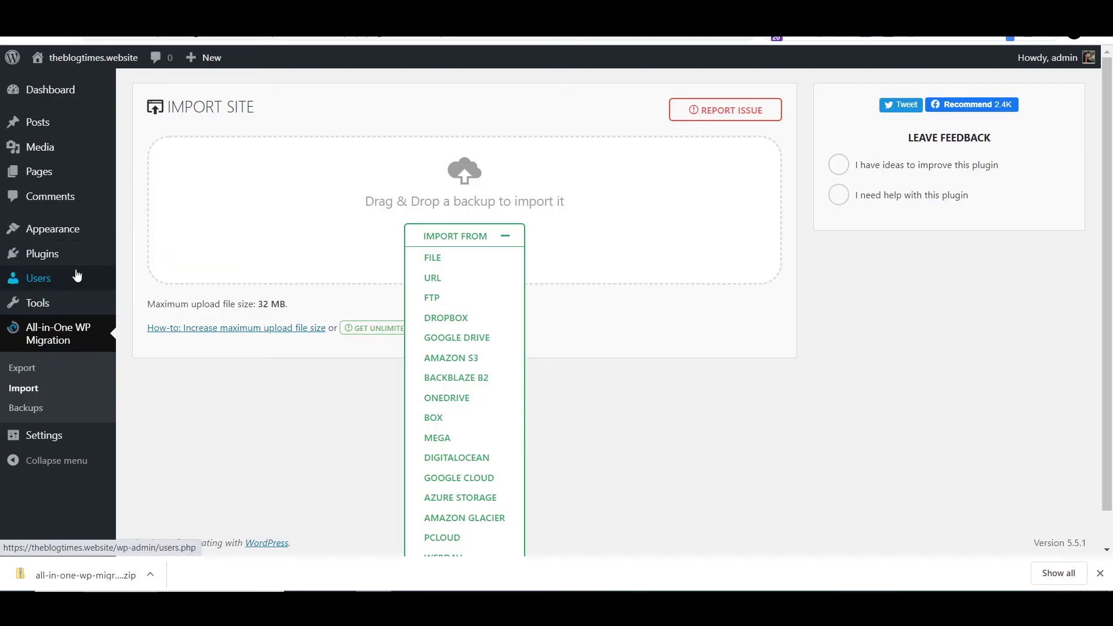
Proceed past the certificate warning to the add plugins page, and upload, install and activate all-in-one-wp-migration-file-extension.zip
{"action": "mouse_move", "coordinate": [76, 262]}
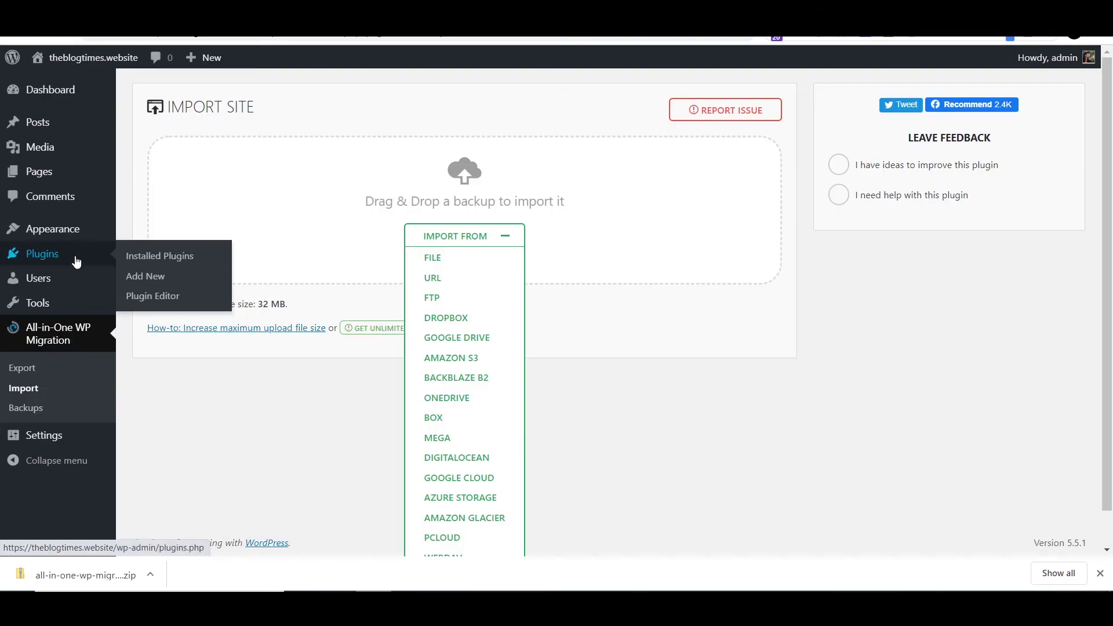
{"action": "left_click", "coordinate": [138, 278]}
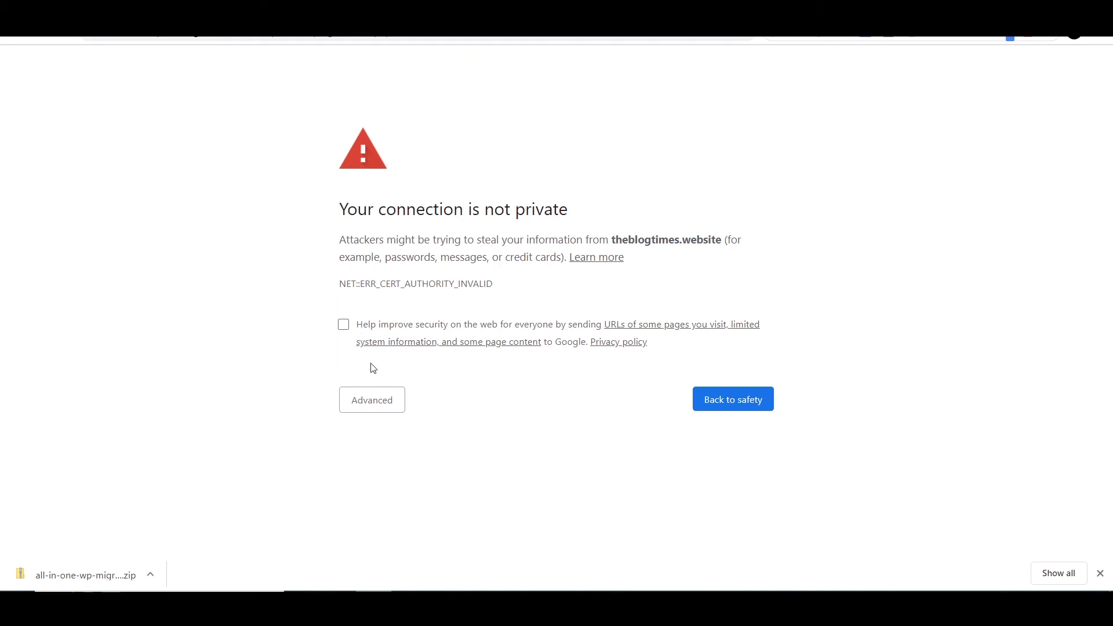
{"action": "left_click", "coordinate": [376, 399]}
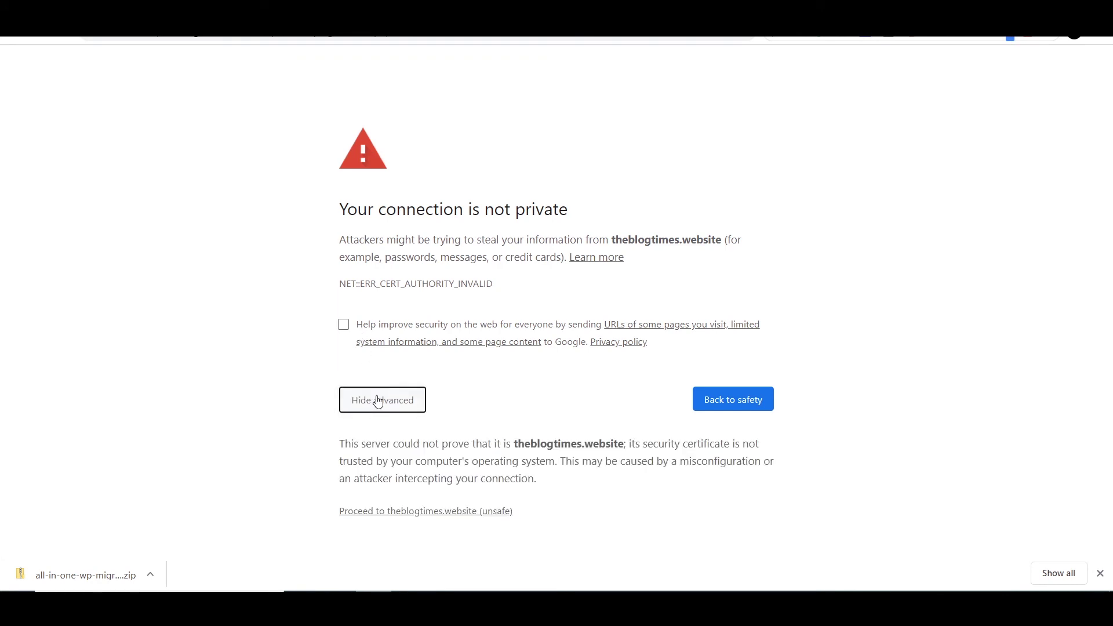
{"action": "left_click", "coordinate": [415, 511]}
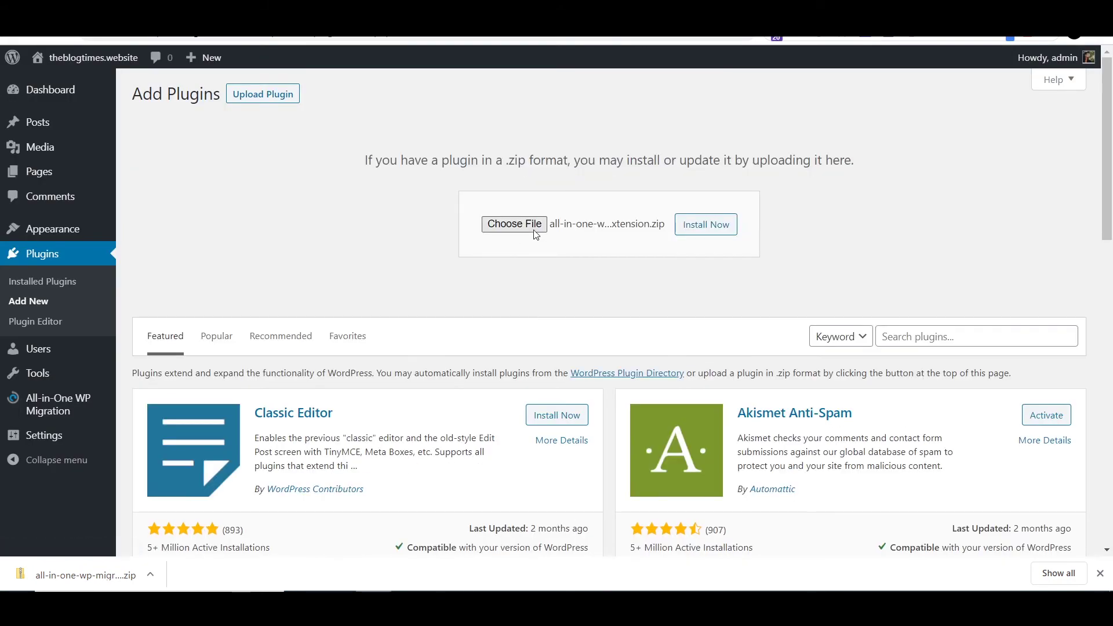
{"action": "left_click", "coordinate": [706, 226]}
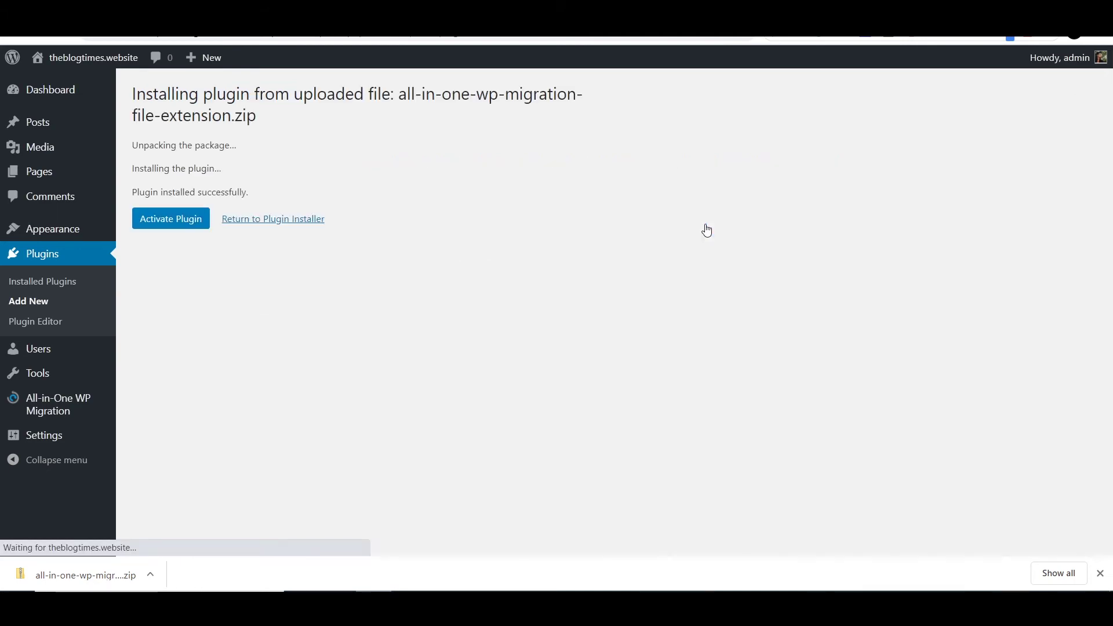
{"action": "left_click", "coordinate": [171, 219]}
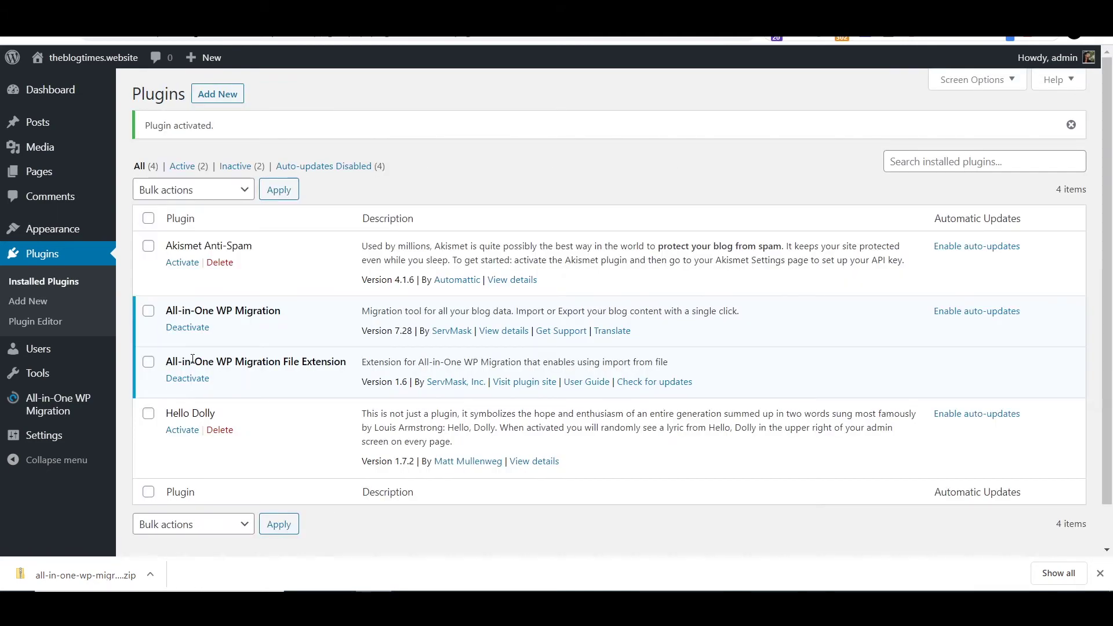
Import the site backup from a file with All-in-One WP Migration, accept overwriting the existing website, and finish the import
{"action": "left_click_drag", "start_coordinate": [192, 361], "coordinate": [322, 361]}
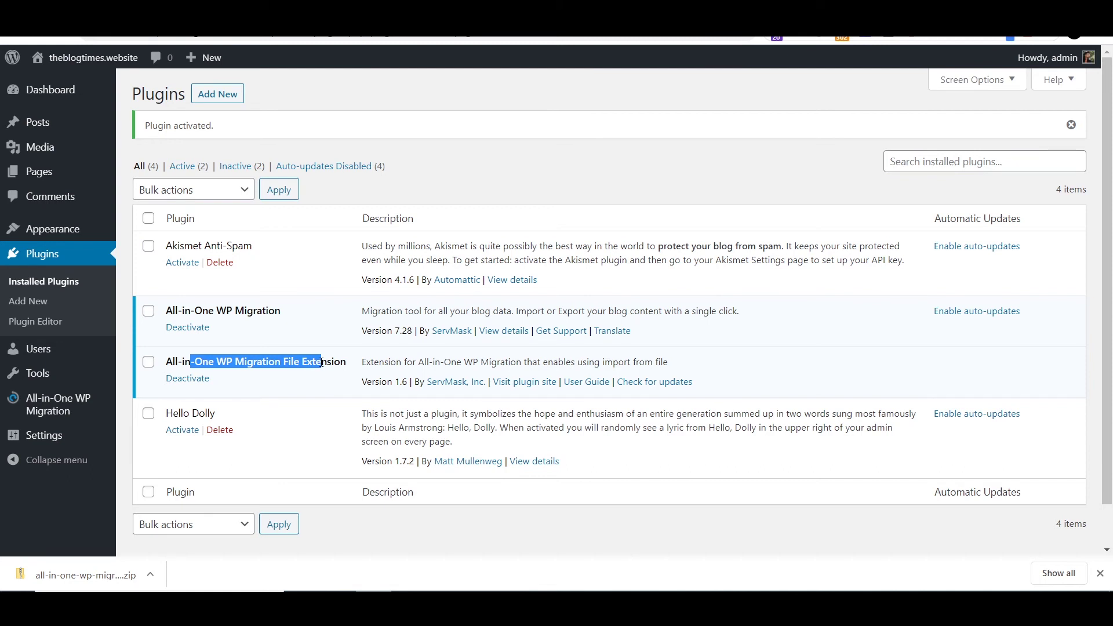
{"action": "left_click", "coordinate": [322, 361]}
{"action": "mouse_move", "coordinate": [80, 413]}
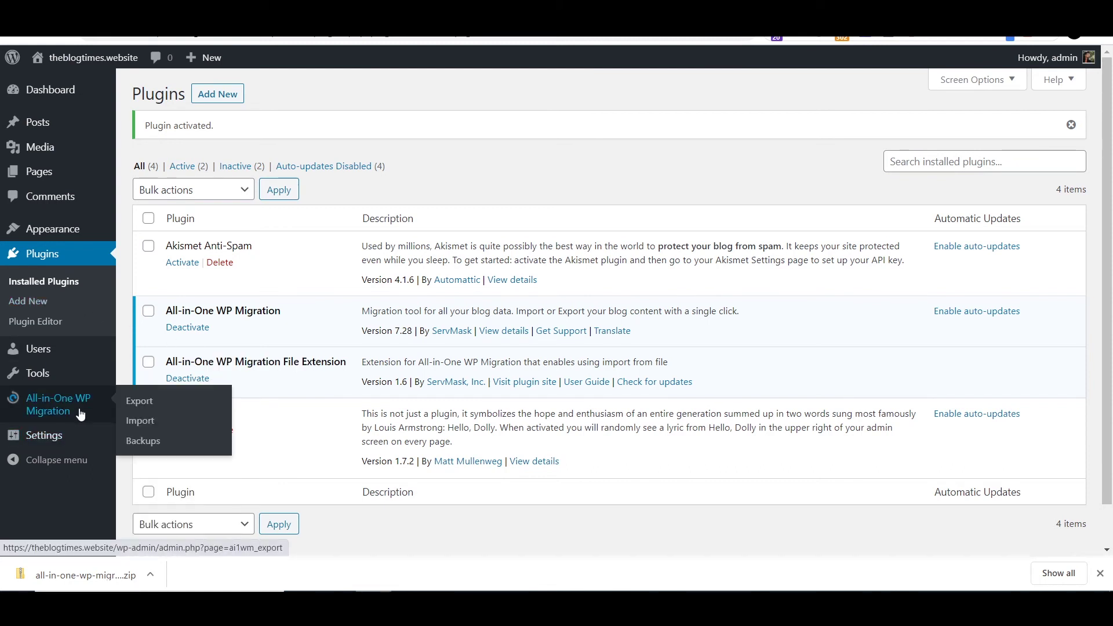
{"action": "left_click", "coordinate": [137, 423]}
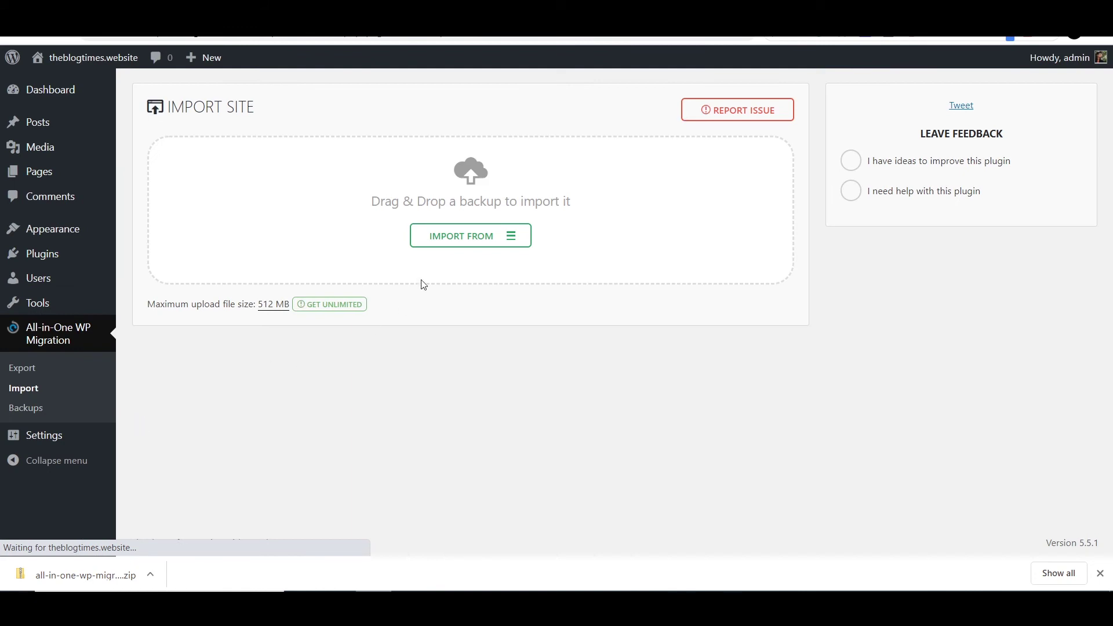
{"action": "left_click", "coordinate": [472, 236]}
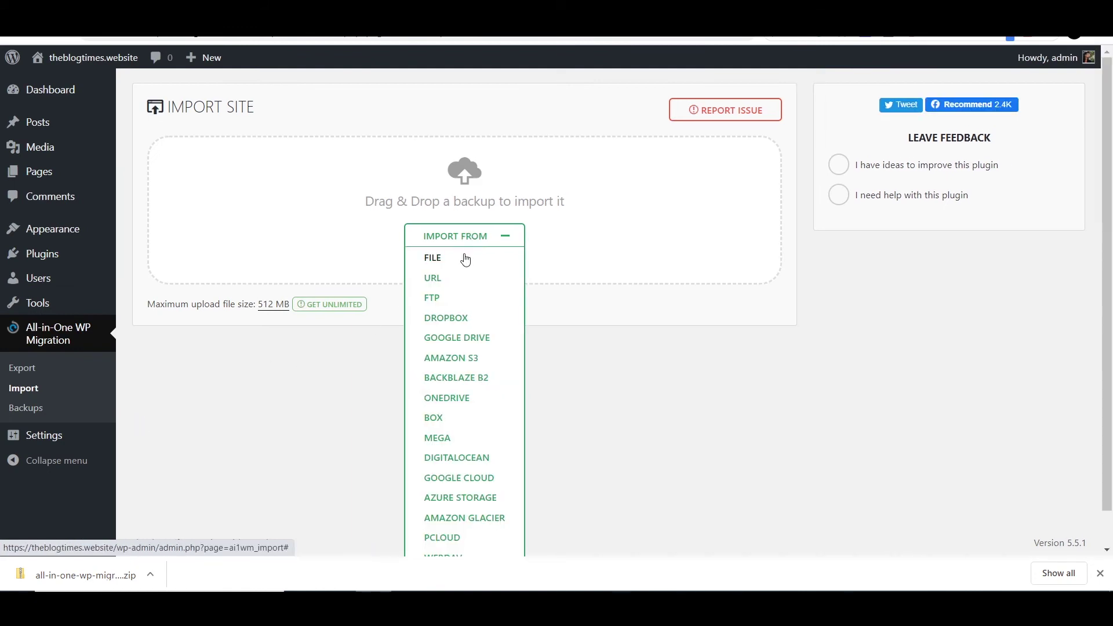
{"action": "left_click", "coordinate": [465, 259]}
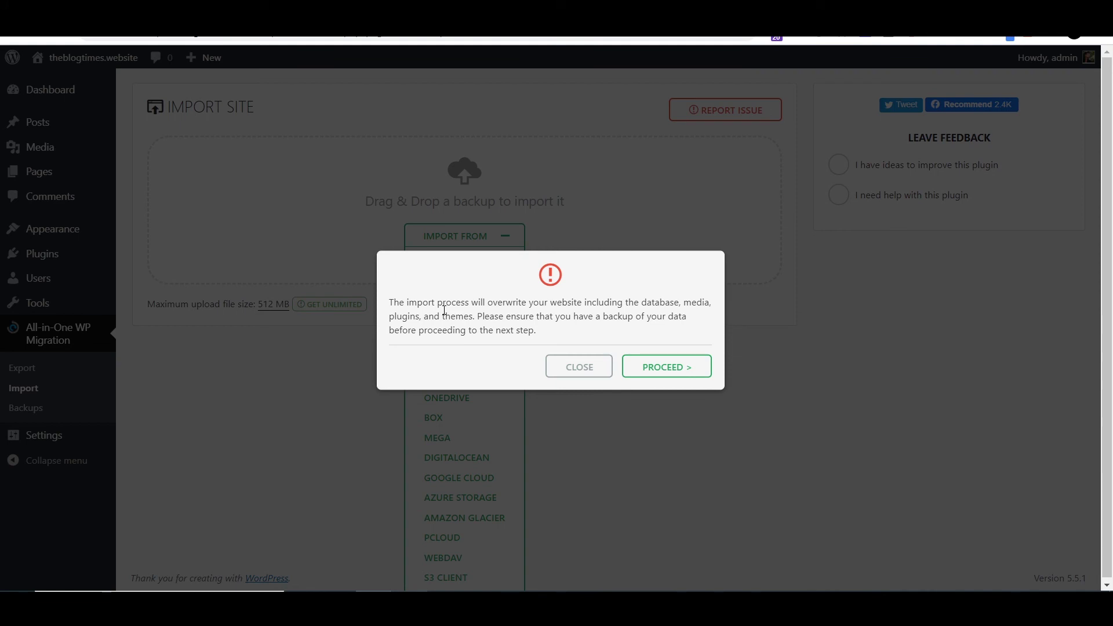
{"action": "left_click", "coordinate": [662, 366]}
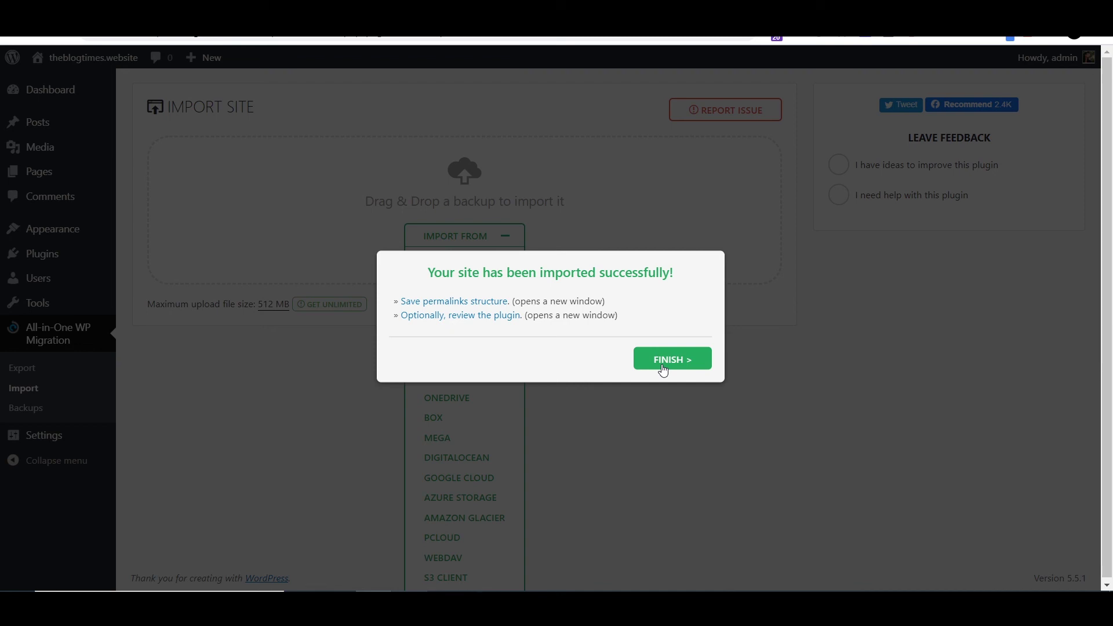
{"action": "left_click", "coordinate": [664, 370]}
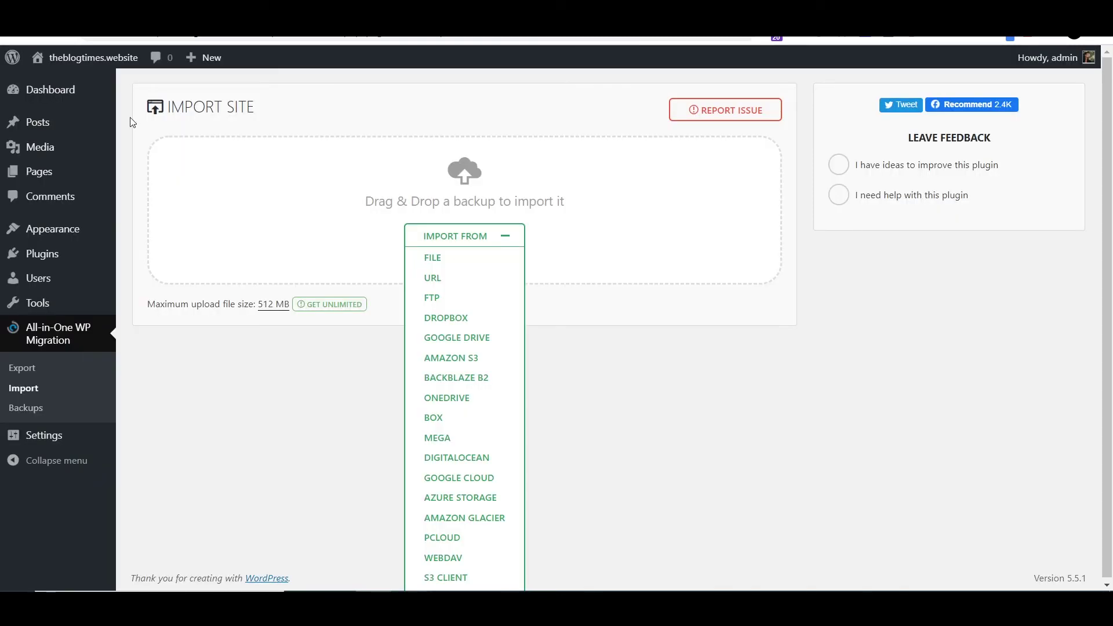
Reopen the WordPress dashboard and log back in as admin with the imported site's account password
{"action": "left_click", "coordinate": [96, 101]}
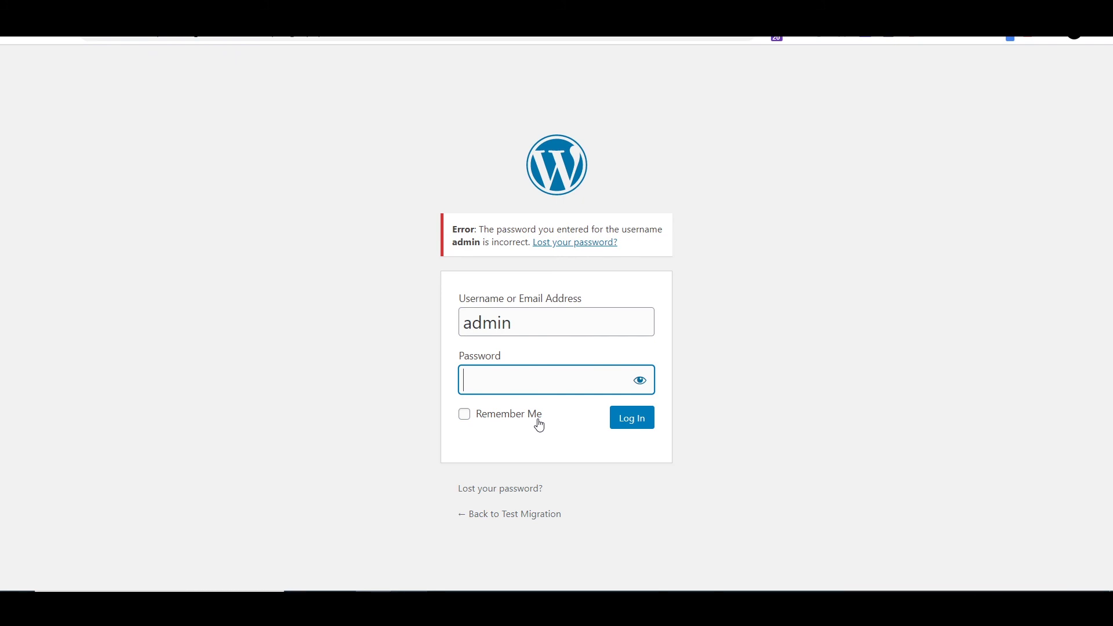
{"action": "key", "text": "ctrl+v"}
{"action": "key", "text": "Return"}
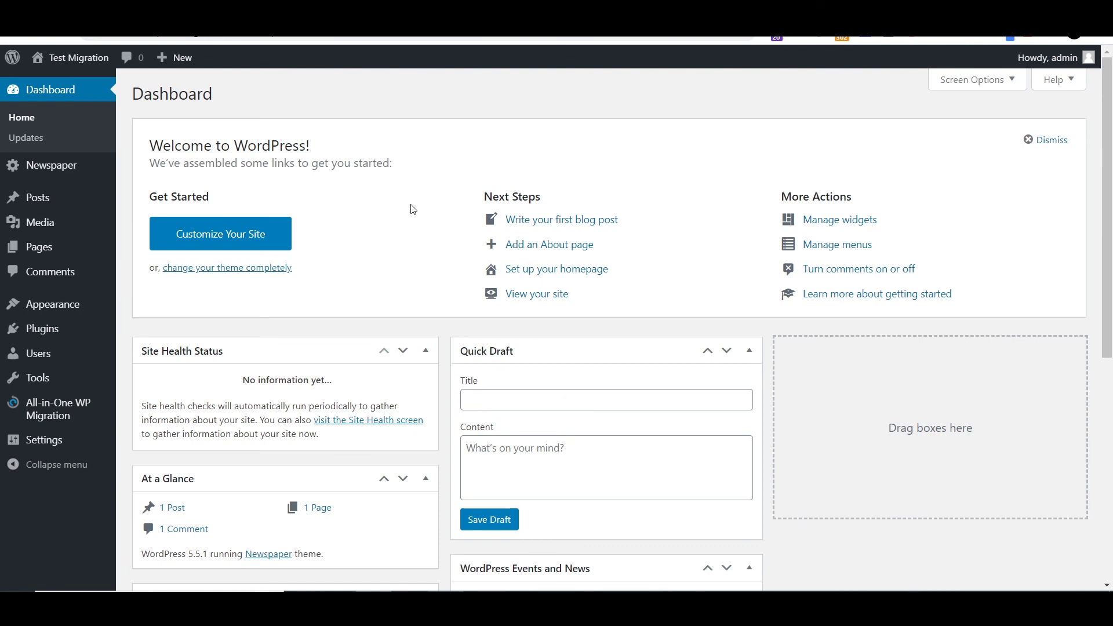
Visit the front end of the imported Test Migration site to check the migrated content
{"action": "right_click", "coordinate": [101, 65]}
{"action": "left_click", "coordinate": [106, 69]}
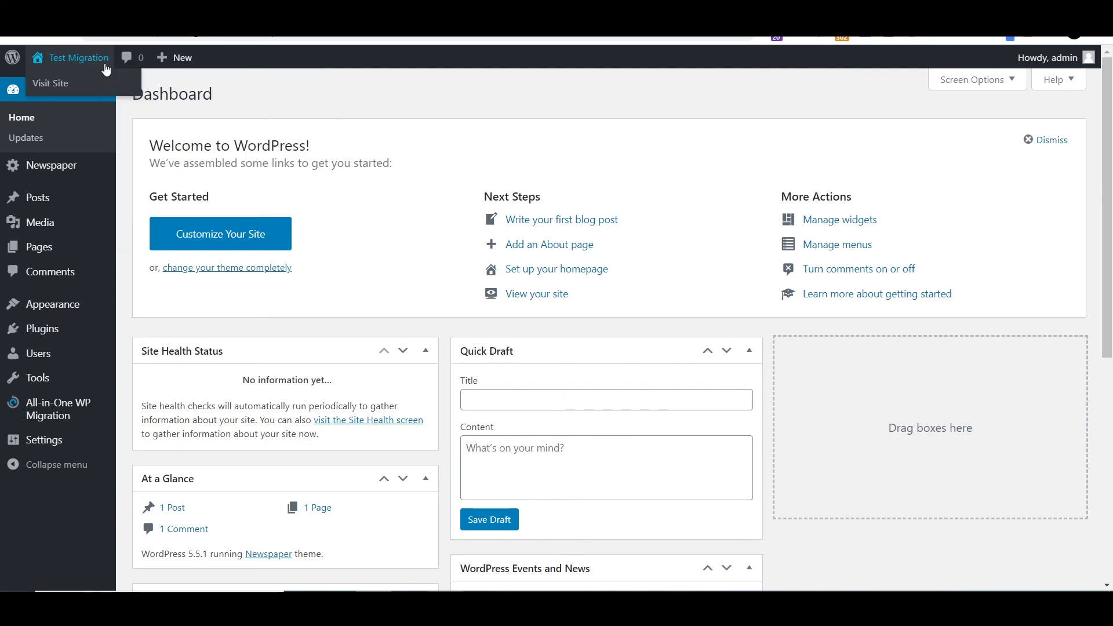
{"action": "left_click", "coordinate": [106, 68]}
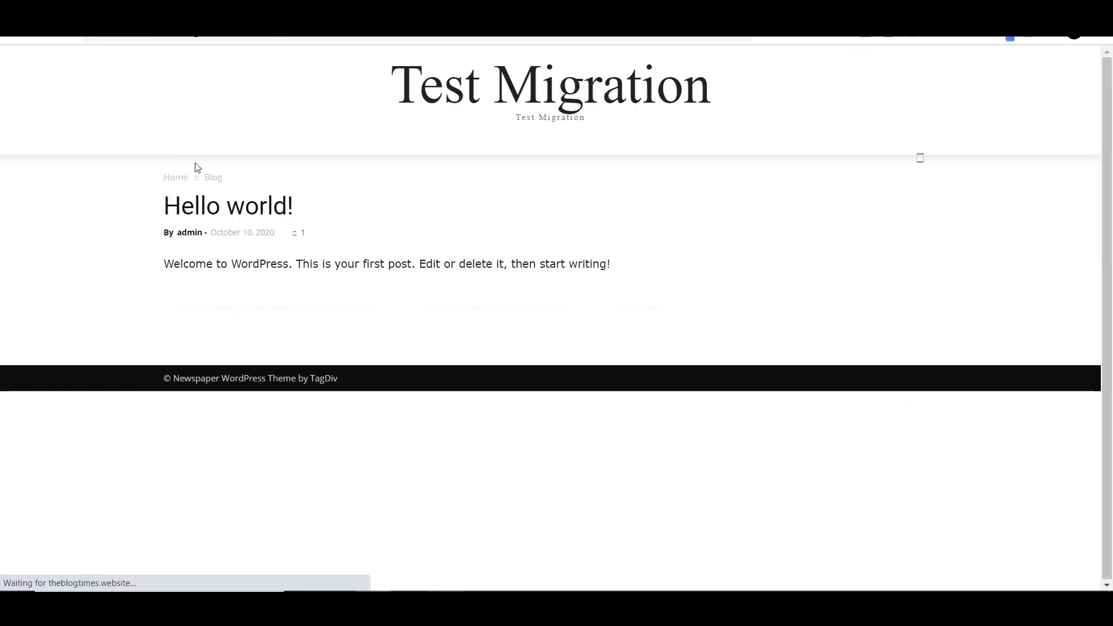